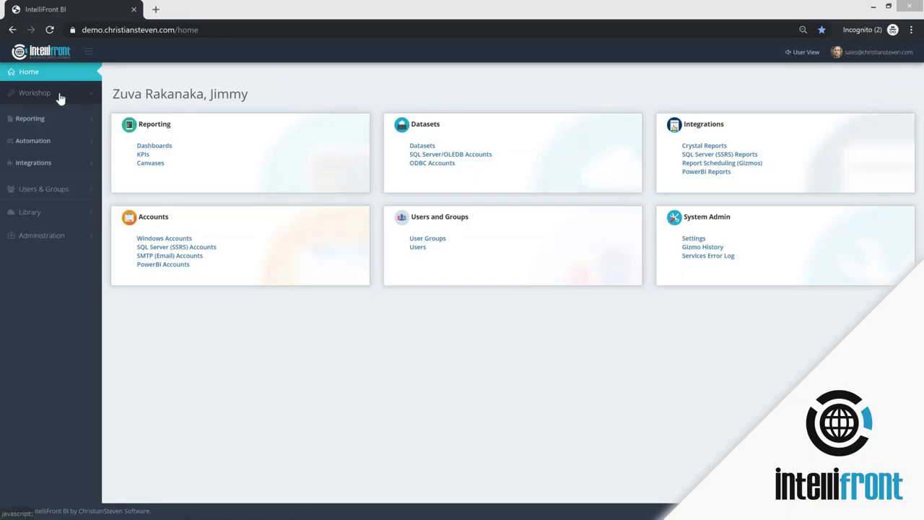
Expand the Reporting, Automation, Integrations, Users & Groups and Administration sections to examine the features each one offers.
click(55, 121)
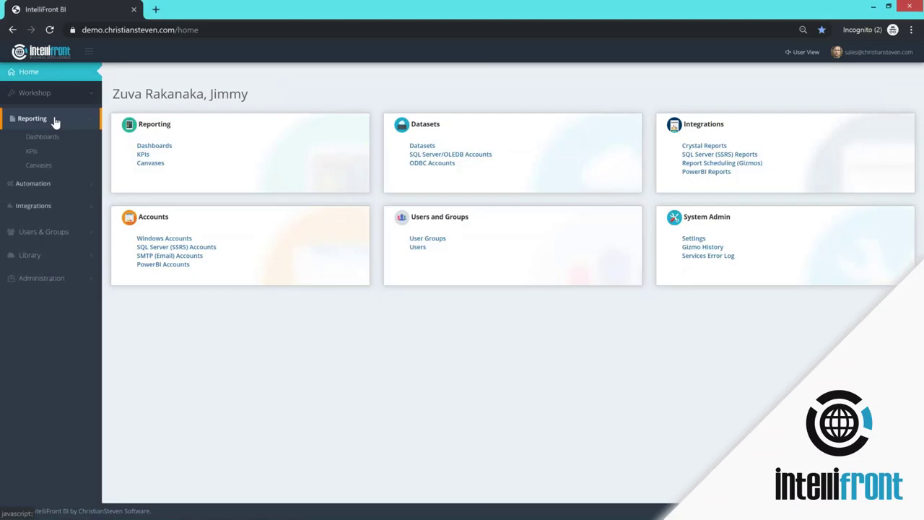
click(57, 184)
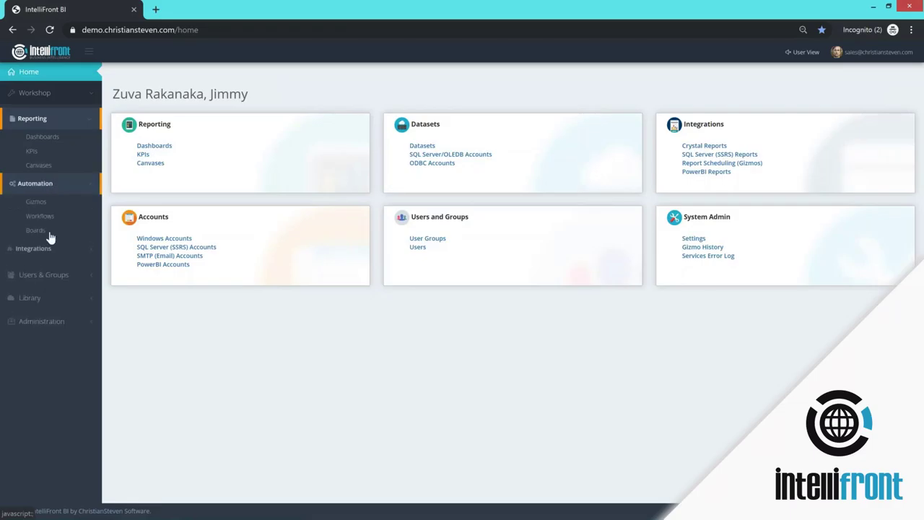
click(42, 250)
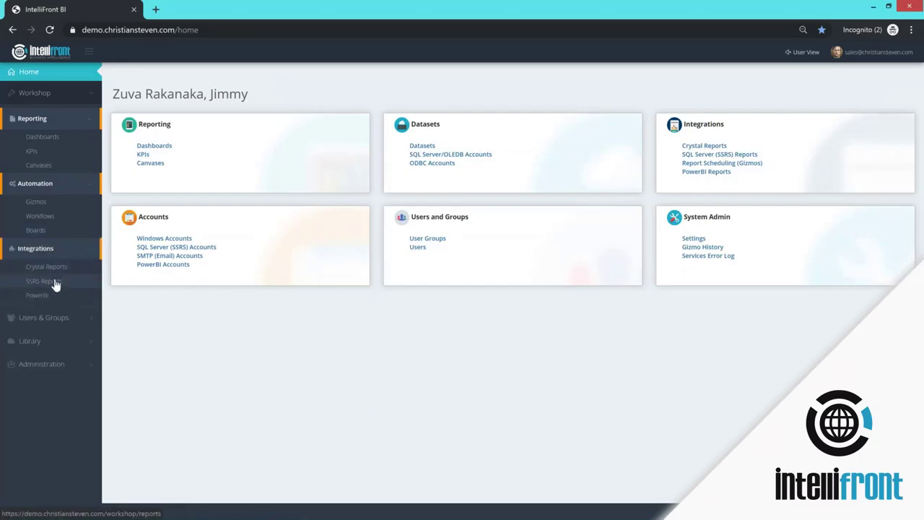
click(50, 319)
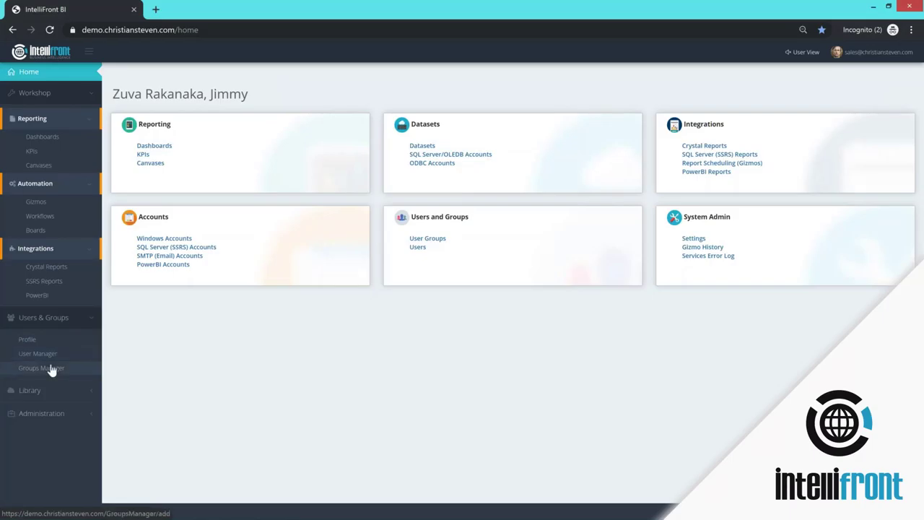
click(55, 417)
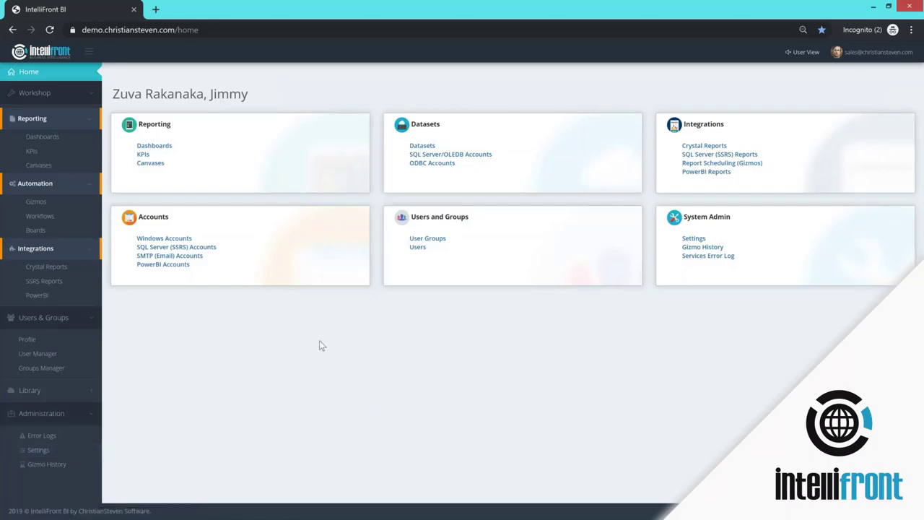
Create a new dashboard and name it Black Friday Shopping.
click(44, 139)
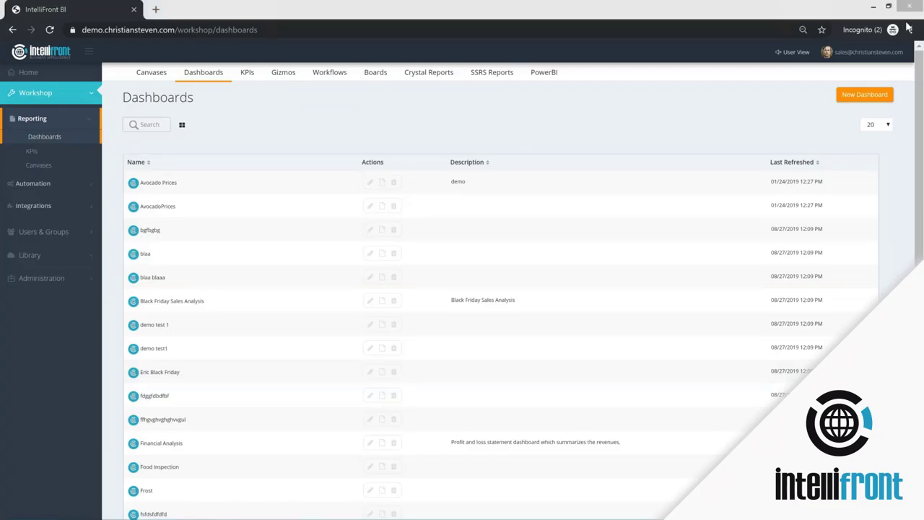
click(870, 92)
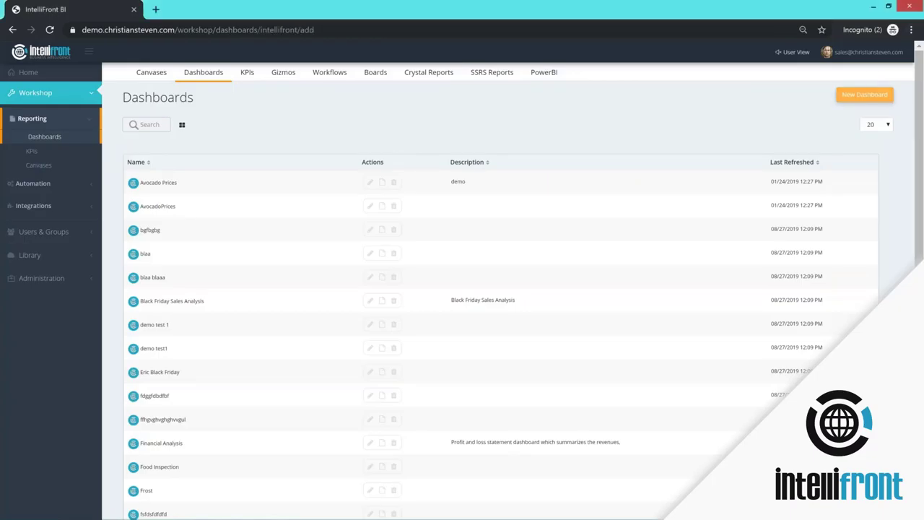
click(177, 98)
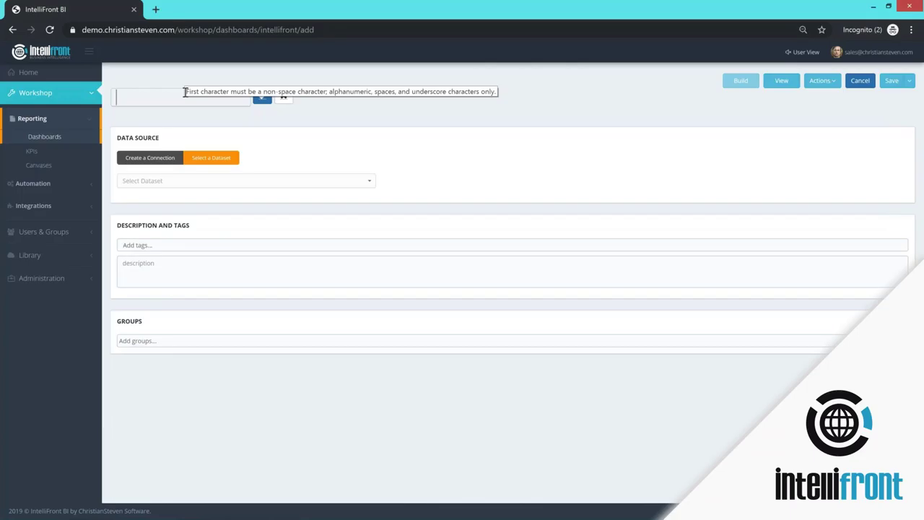
text(B)
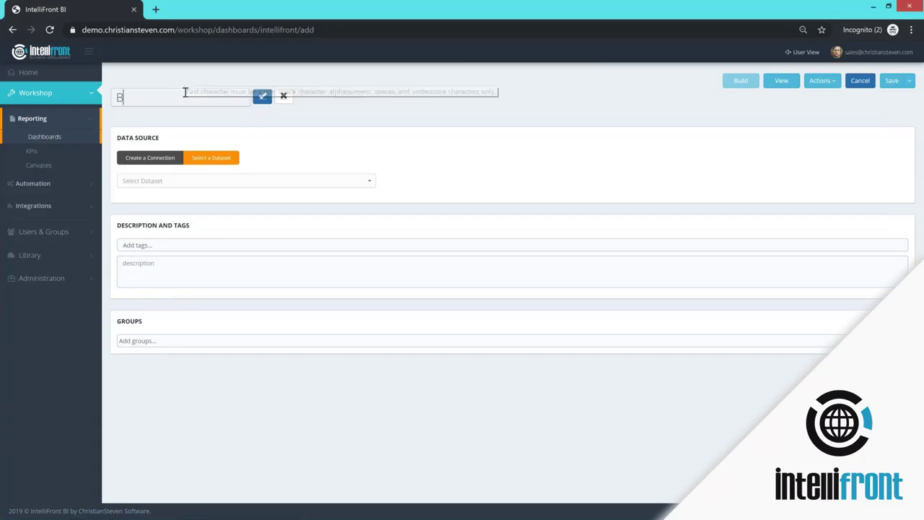
text(lack F)
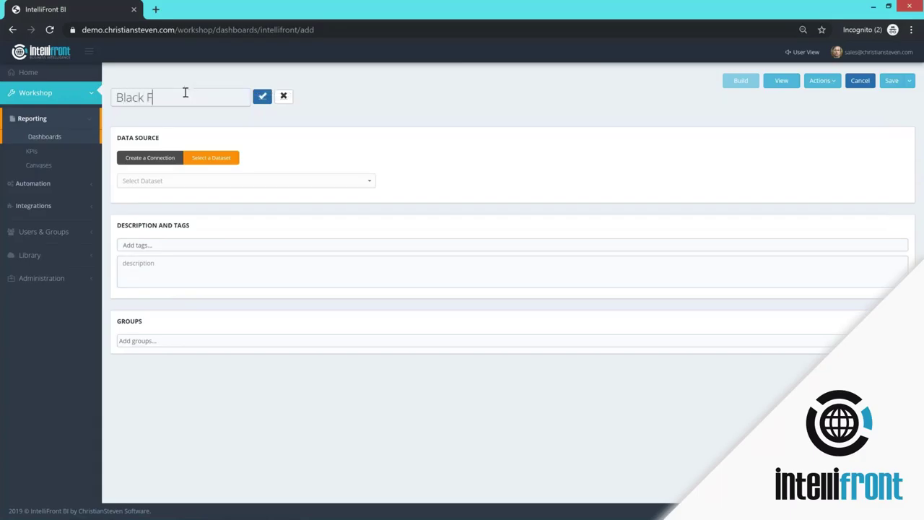
text(riday Shopping)
click(262, 98)
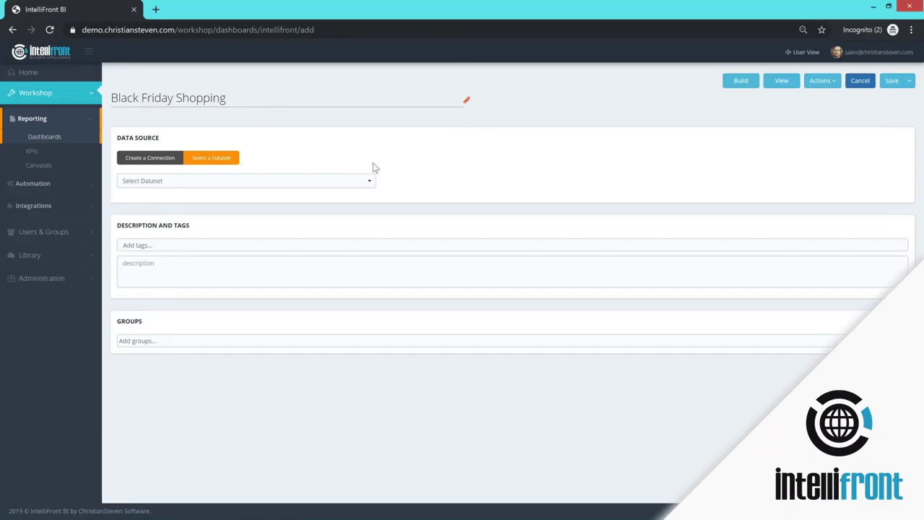
Set the dashboard's data source to the Black Friday Data dataset and add the sales tag.
click(245, 180)
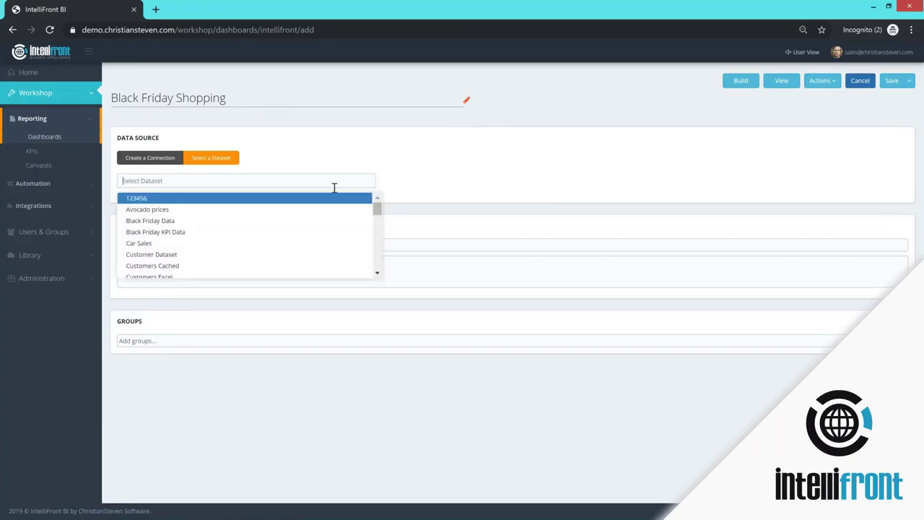
click(150, 220)
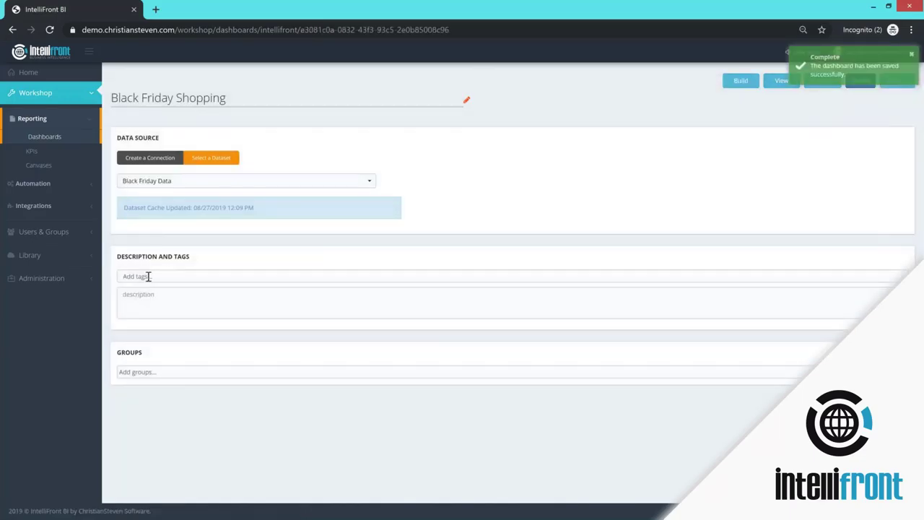
click(147, 276)
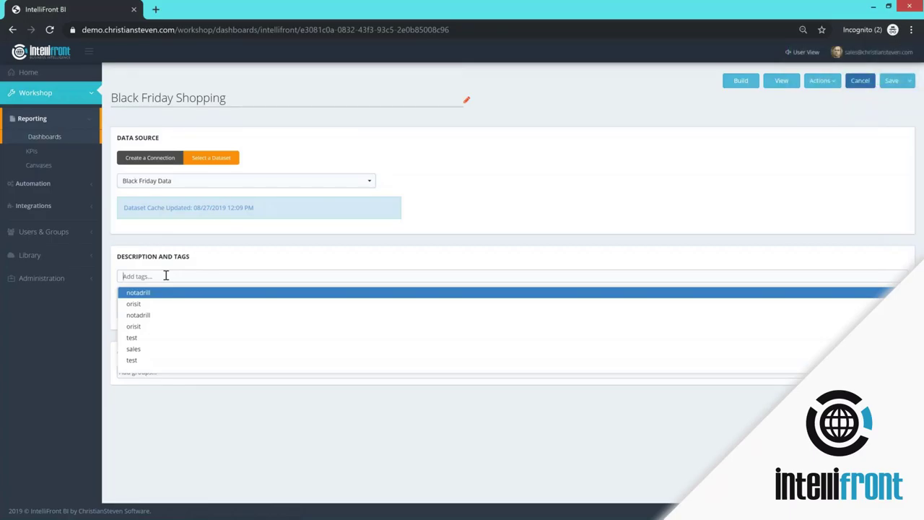
click(144, 350)
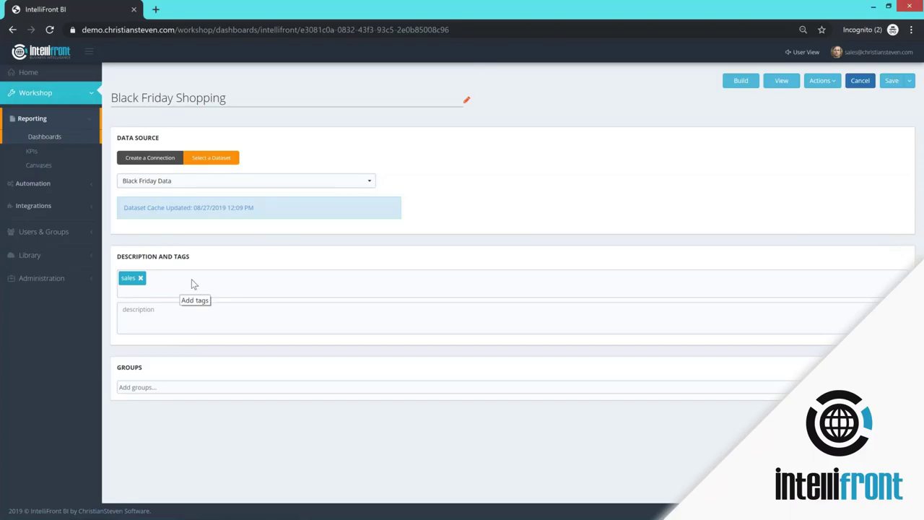
Enter the description "Sales date for black friday" and assign the dashboard to the Users group.
click(166, 307)
text(Sales date for black friday)
click(170, 386)
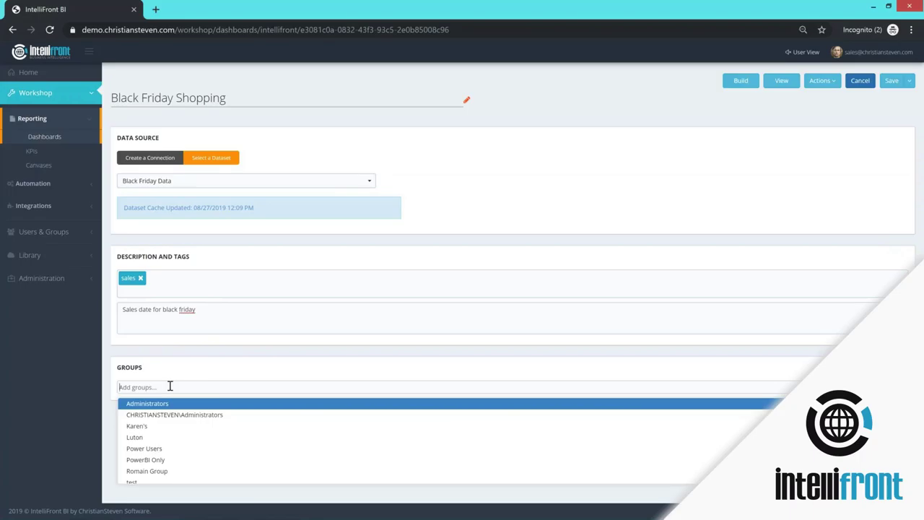
scroll(194, 441, down, 1)
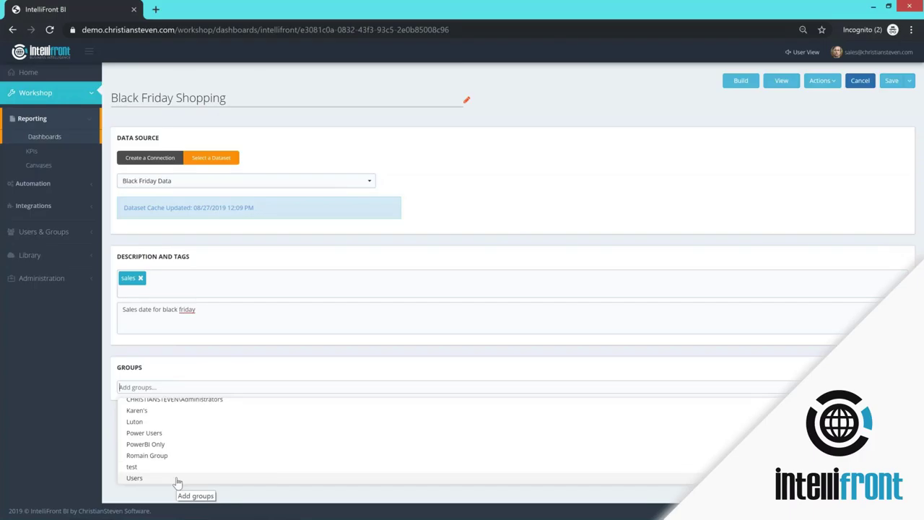
click(134, 478)
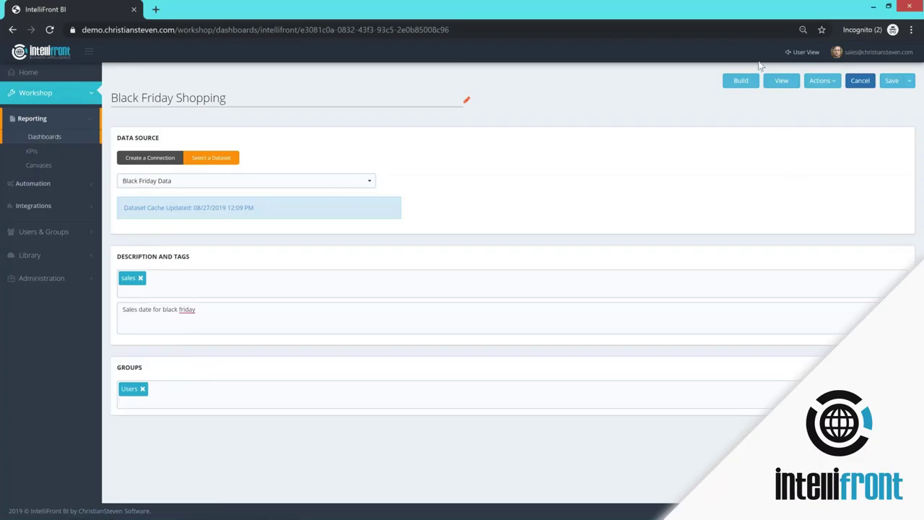
Start building the dashboard, add a chart item to the empty canvas and open its data binding.
click(745, 84)
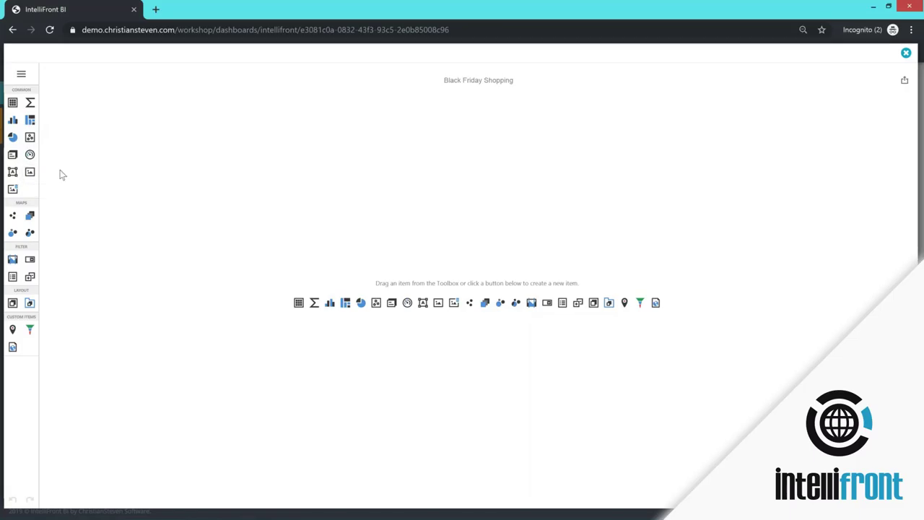
click(13, 120)
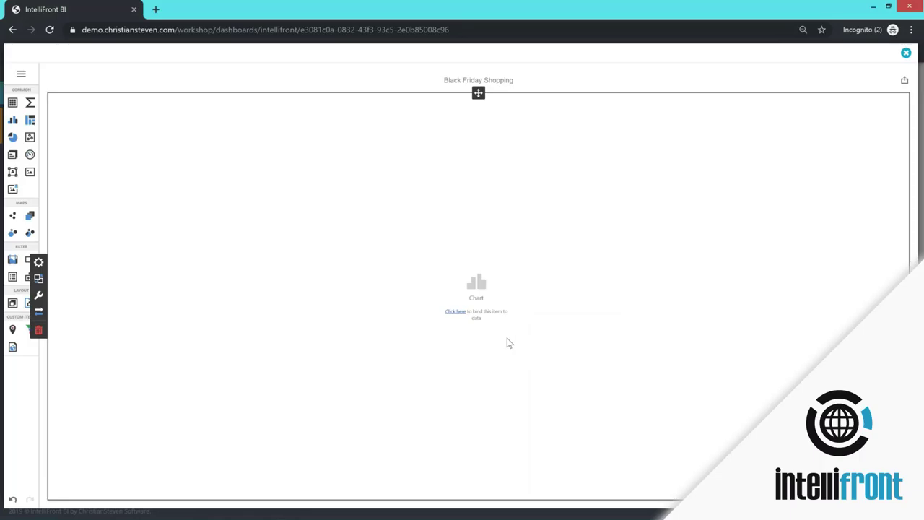
click(456, 311)
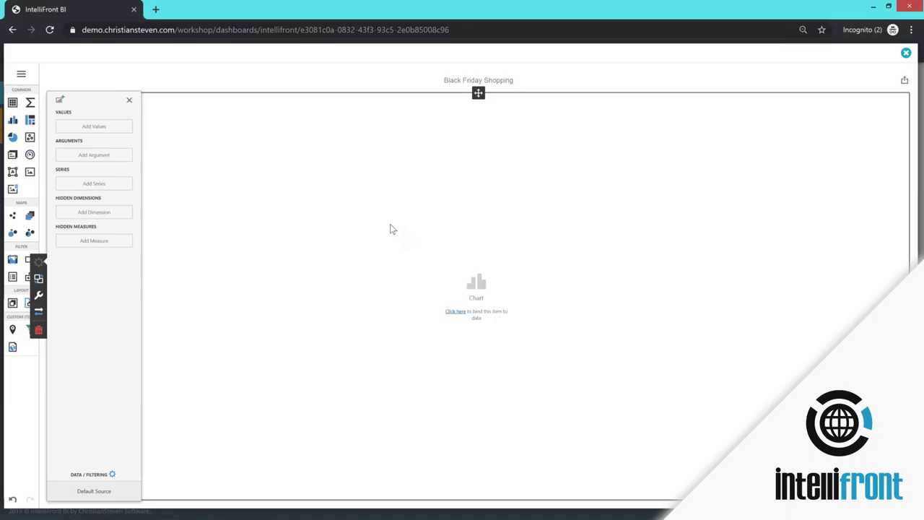
Add a calculated field named Purchase Number as the chart's value.
click(106, 127)
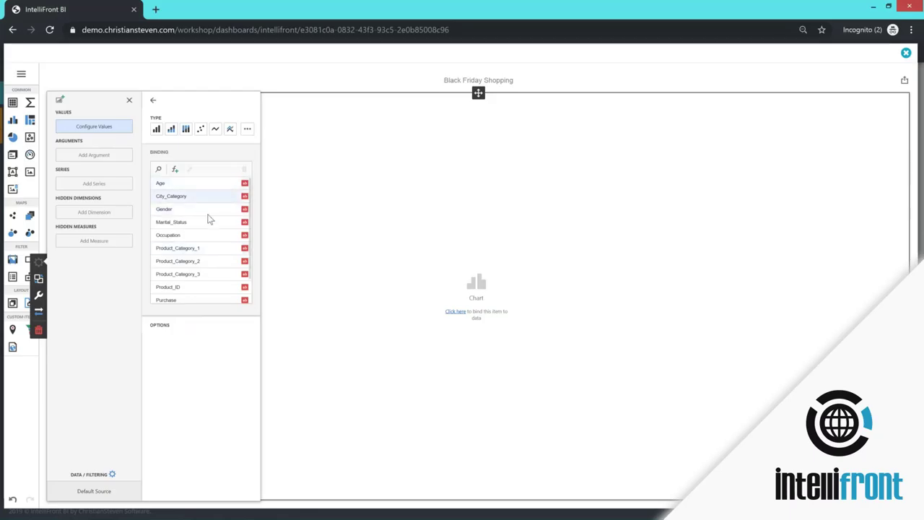
scroll(205, 257, down, 1)
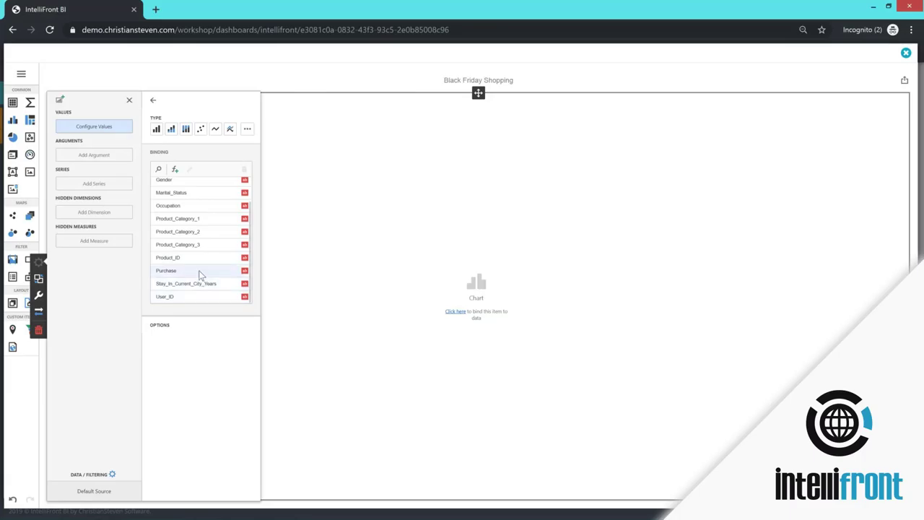
scroll(202, 232, up, 1)
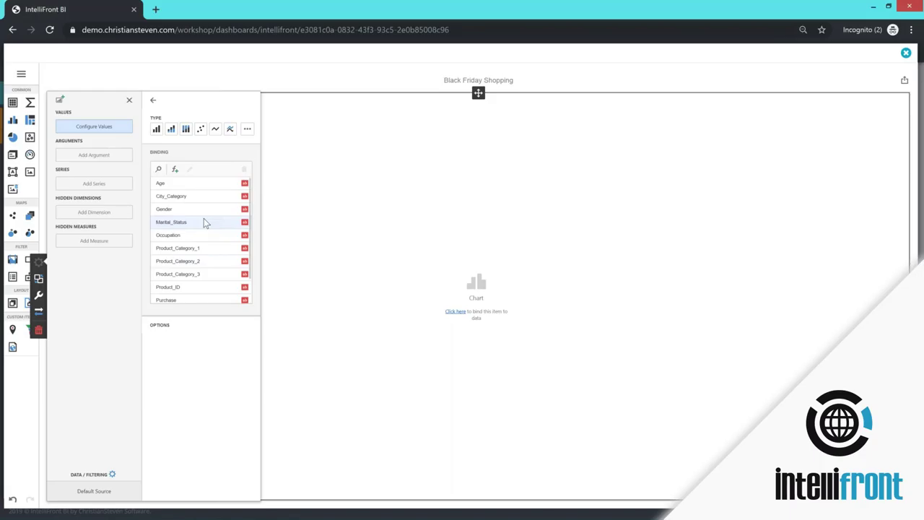
click(176, 171)
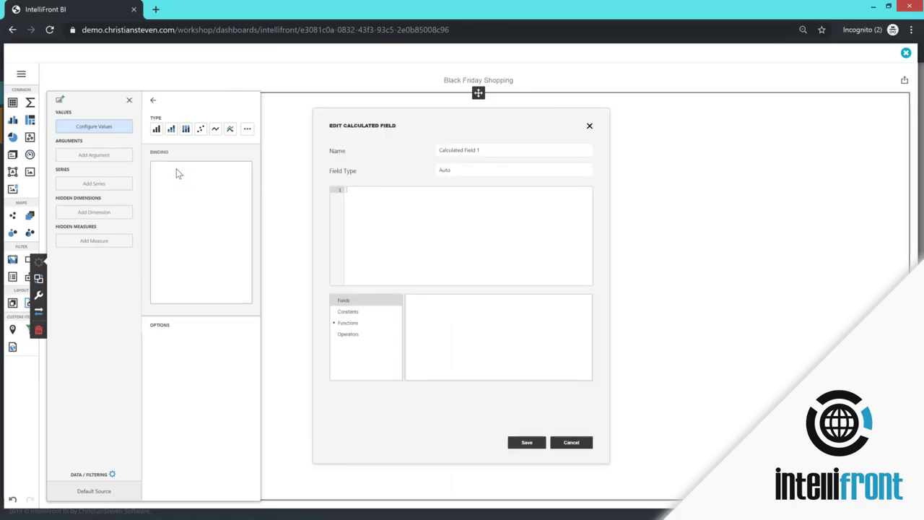
triple_click(503, 149)
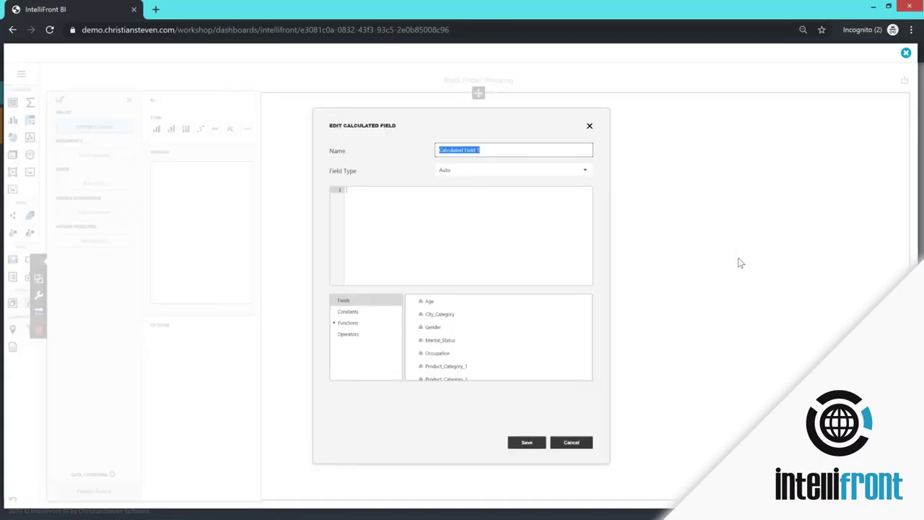
text(Purchase Number)
click(391, 193)
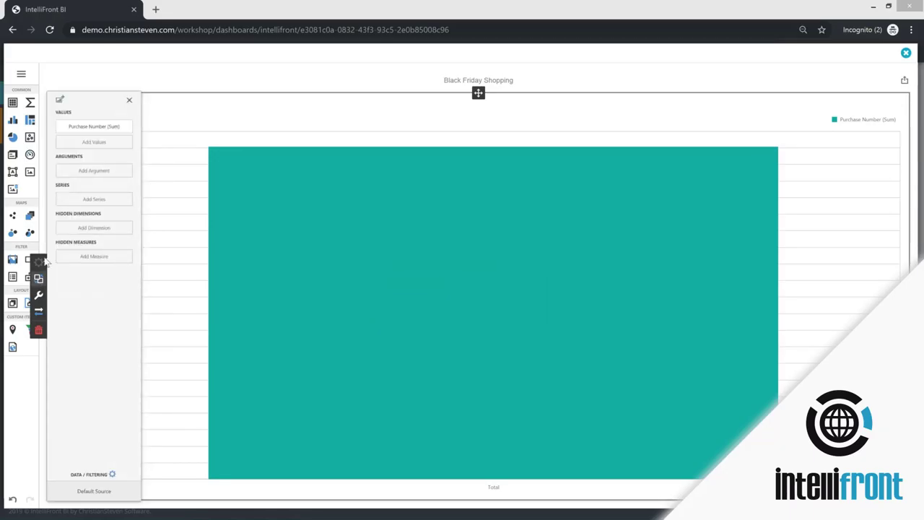
Add Gender as the chart's argument and check the purchase sum of each bar.
click(104, 175)
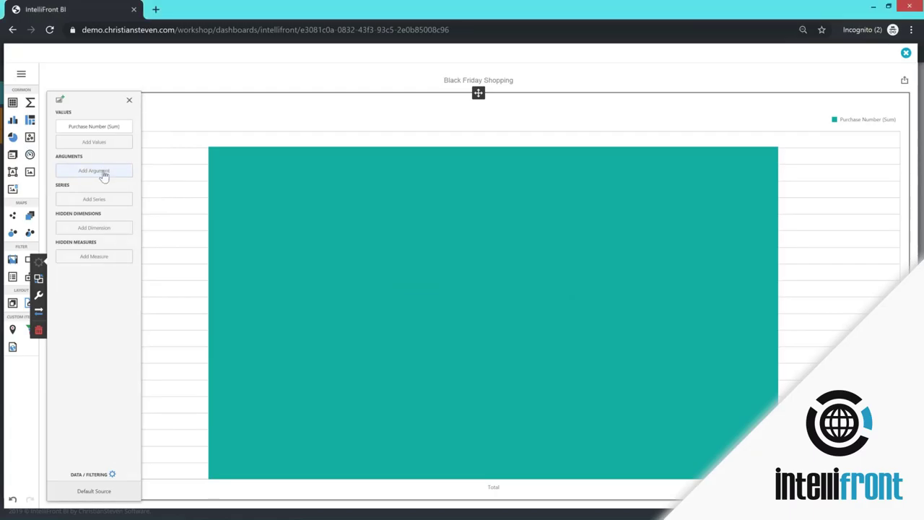
click(104, 175)
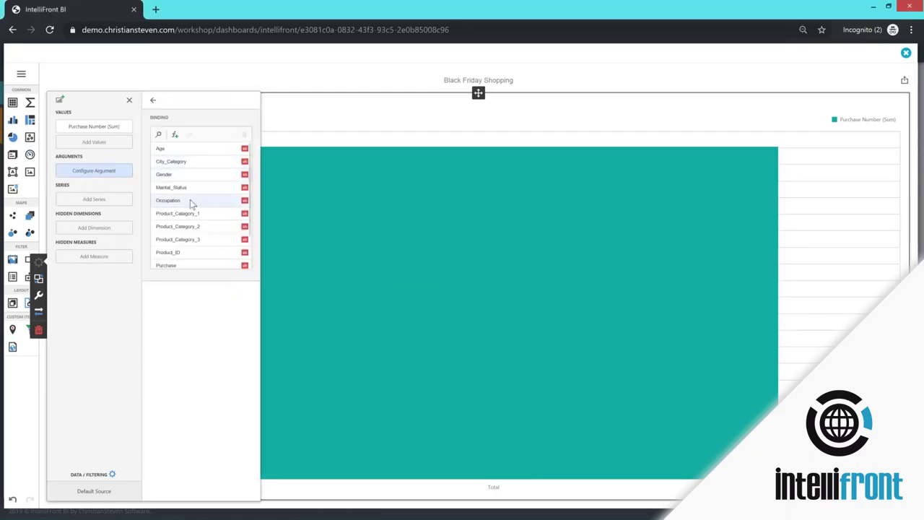
click(189, 176)
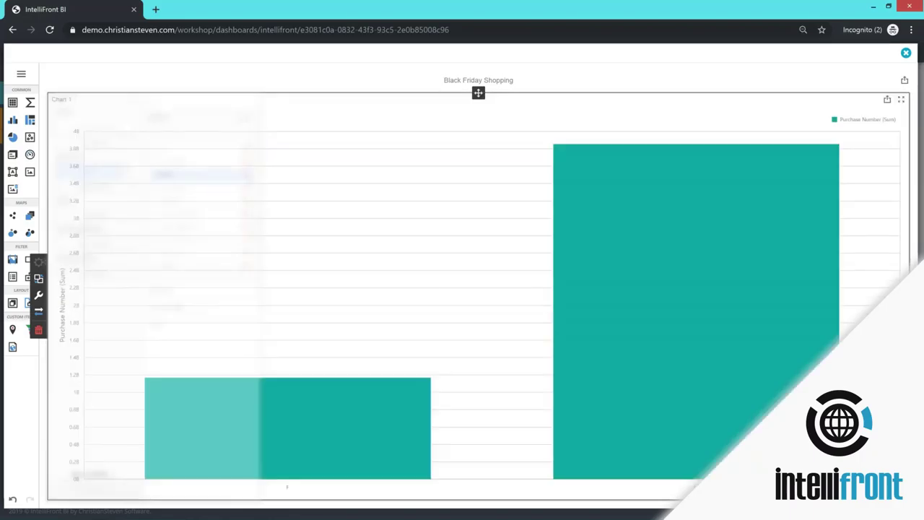
mouse_move(397, 445)
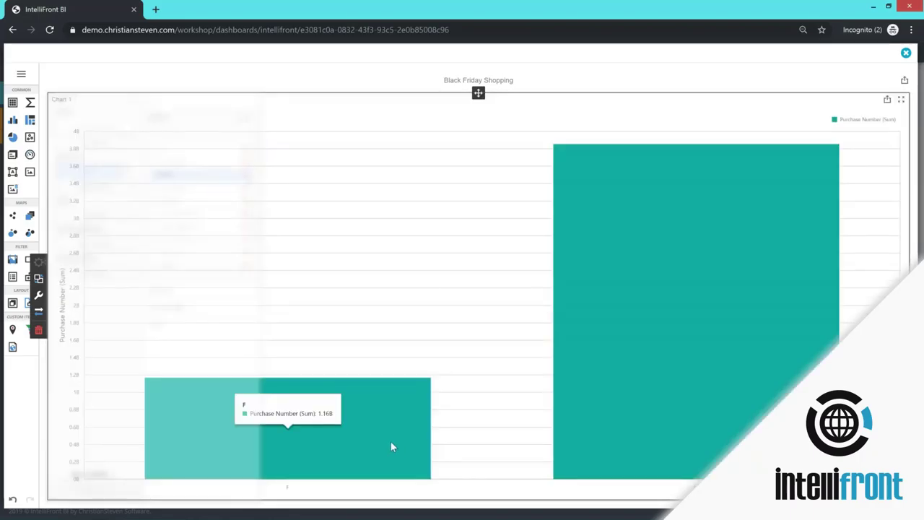
mouse_move(686, 336)
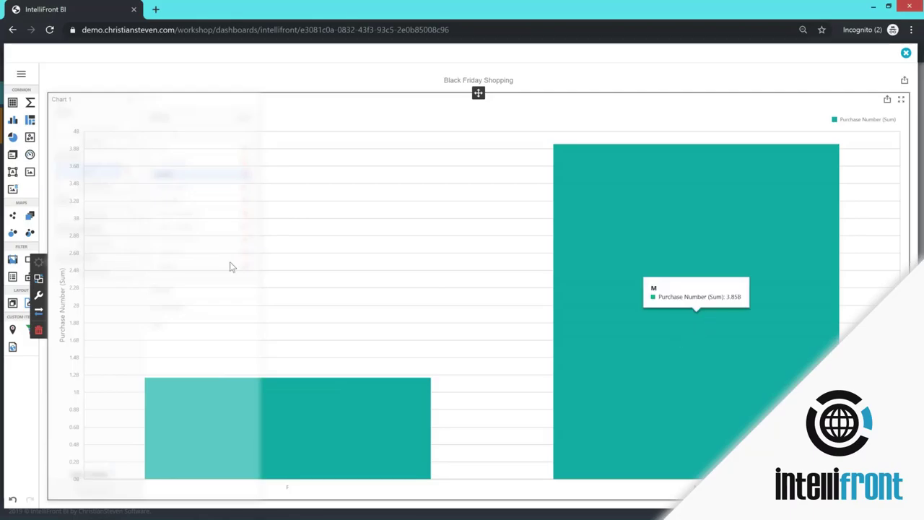
Turn on argument coloring for Gender so the chart's bars get separate colors.
click(39, 295)
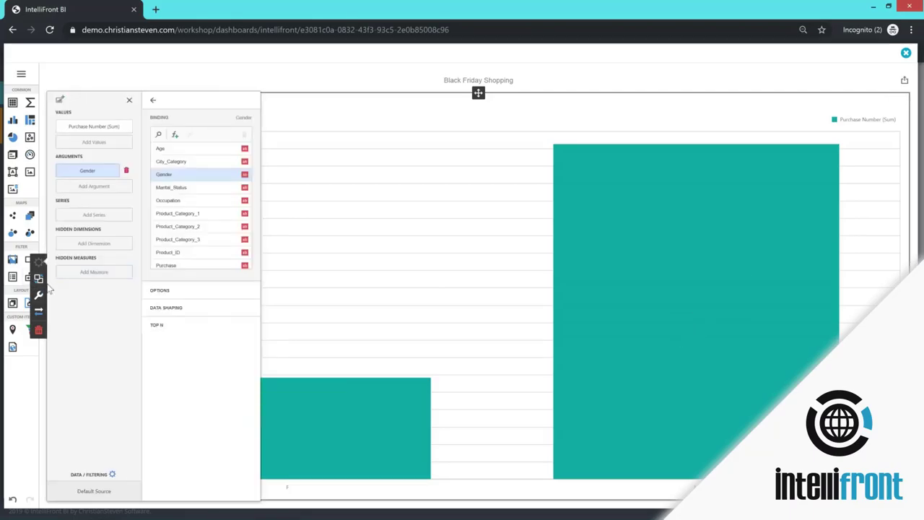
click(174, 290)
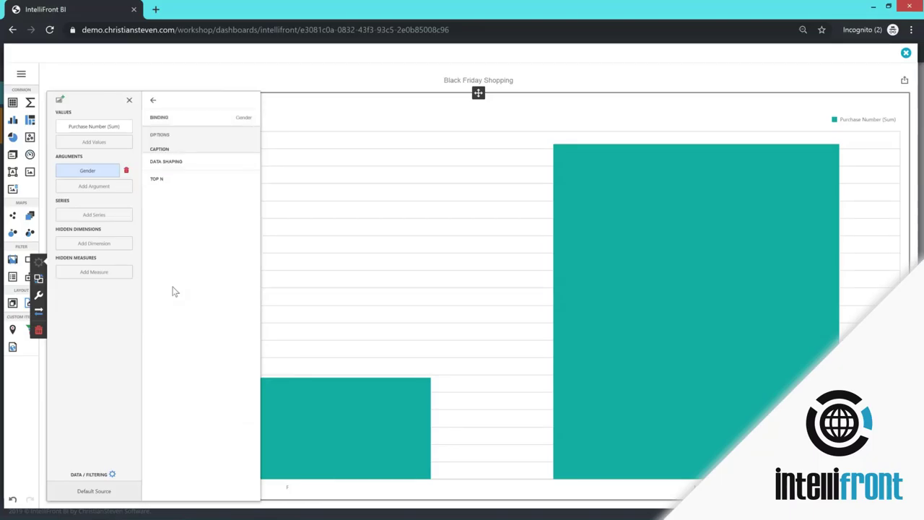
click(40, 298)
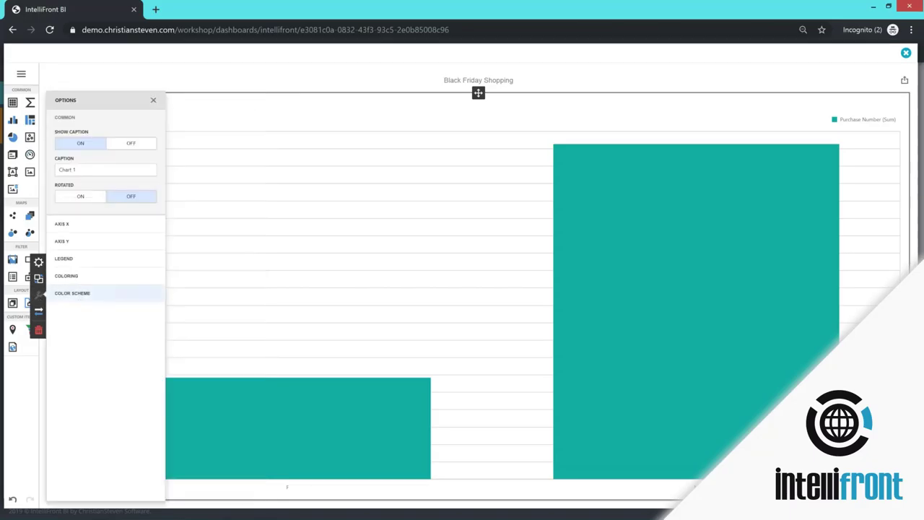
click(87, 284)
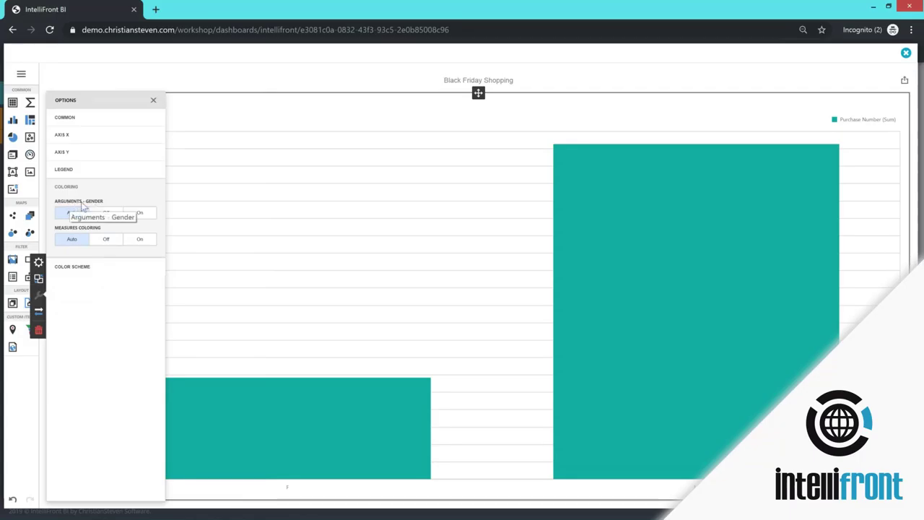
click(140, 214)
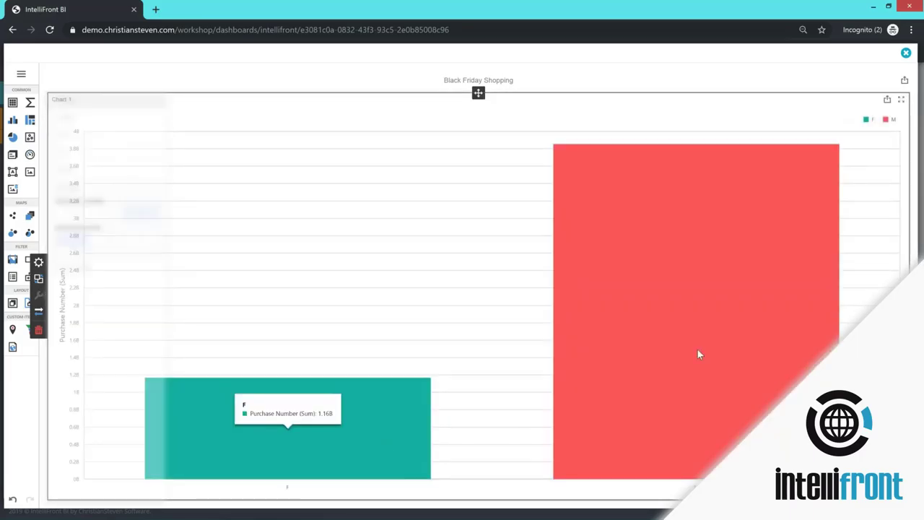
mouse_move(134, 310)
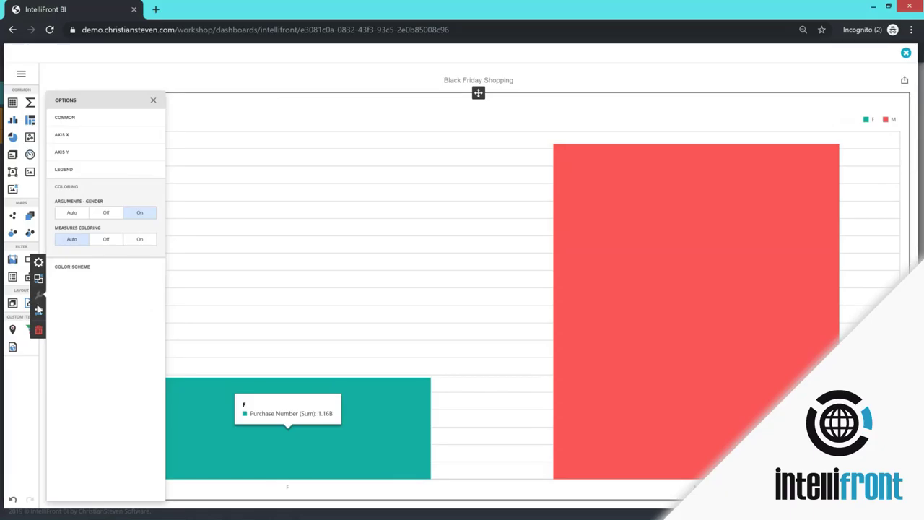
click(42, 283)
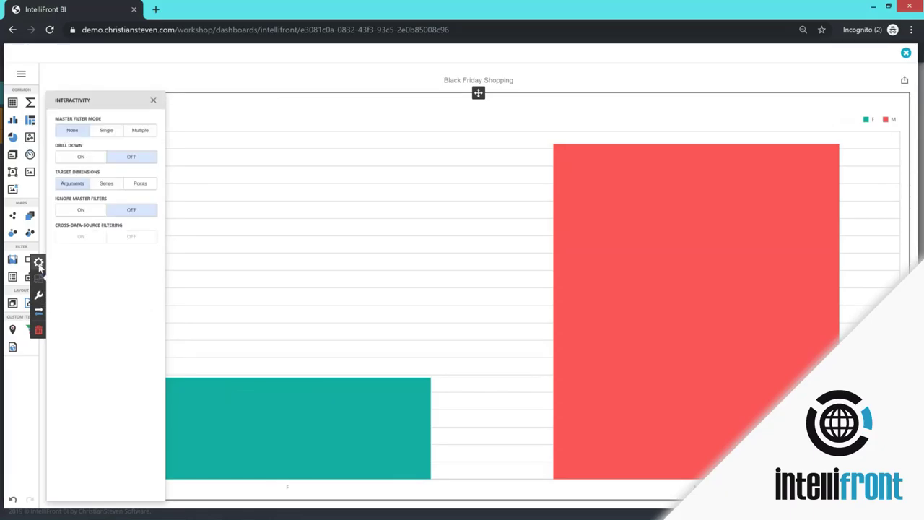
click(39, 276)
click(348, 312)
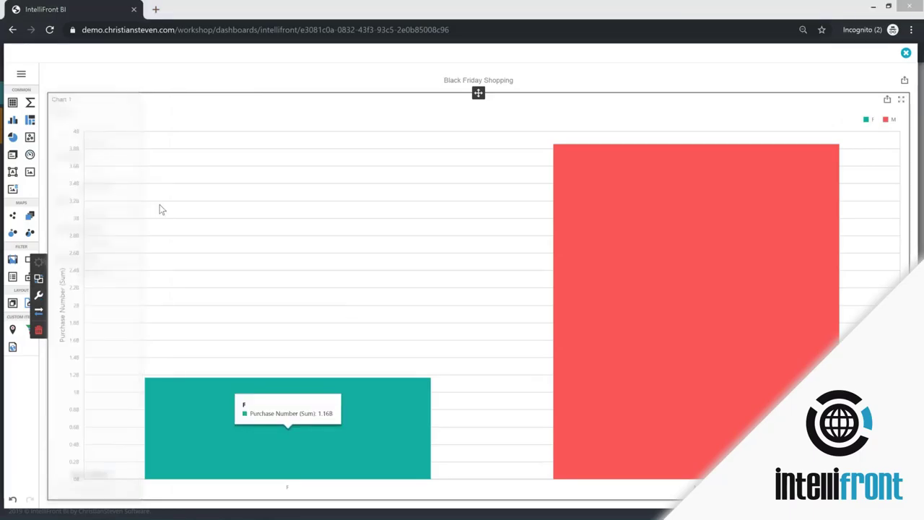
click(137, 148)
click(200, 113)
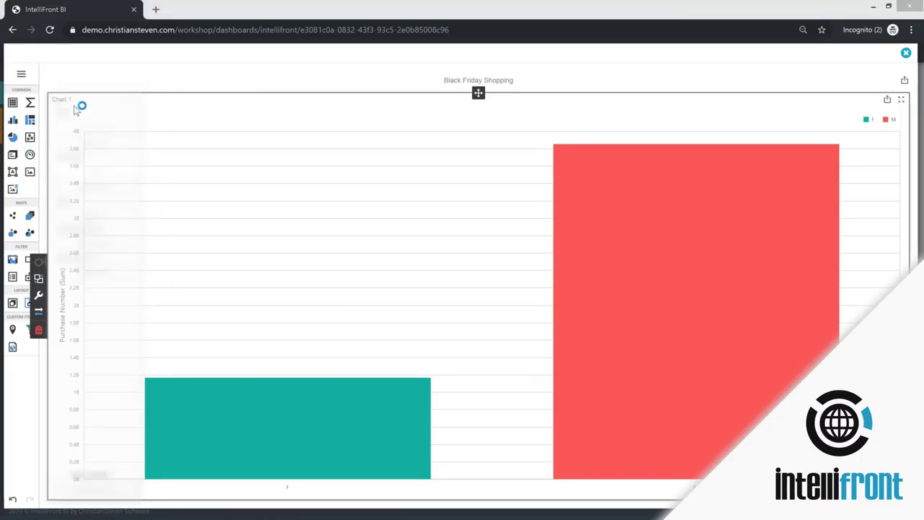
click(171, 108)
click(38, 279)
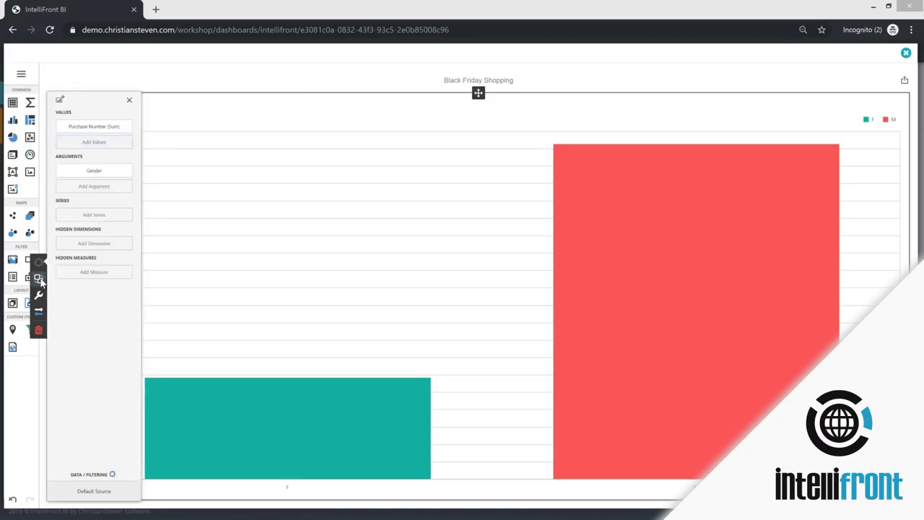
click(38, 262)
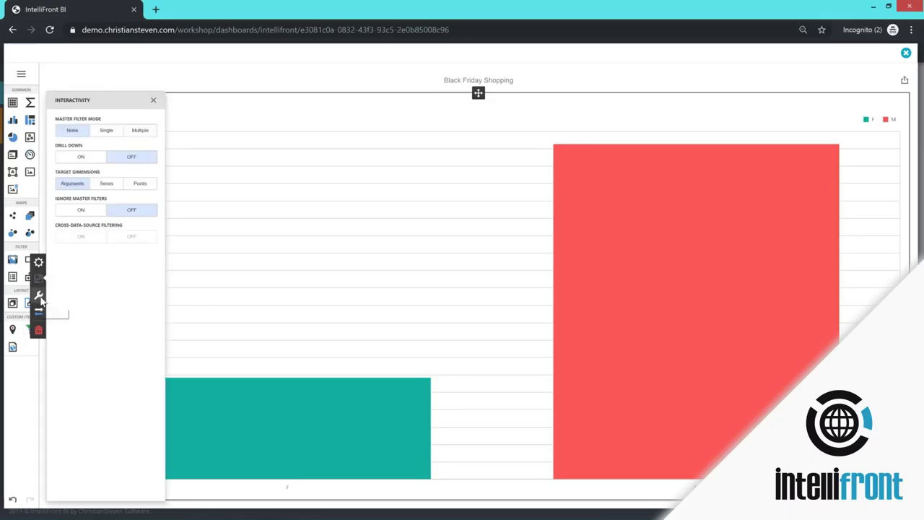
Change the bar chart's caption to "Who Spends more?" and close its options.
click(40, 298)
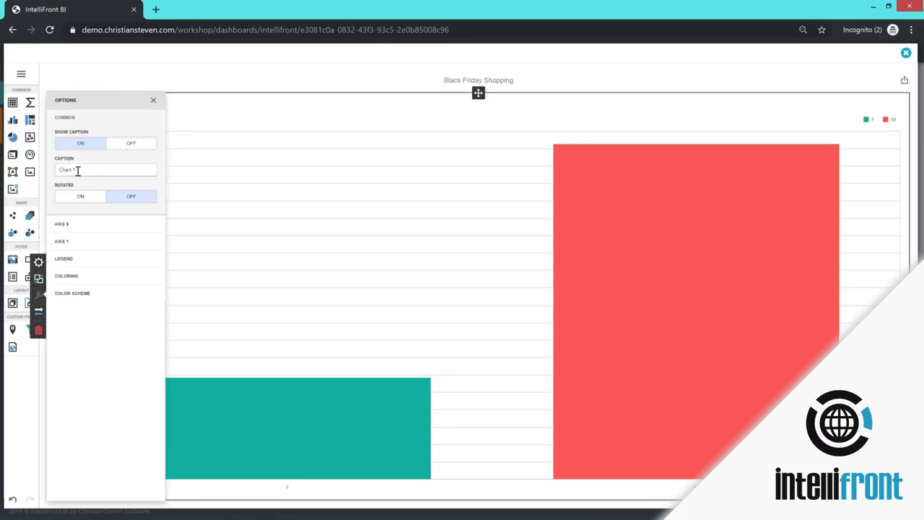
click(96, 169)
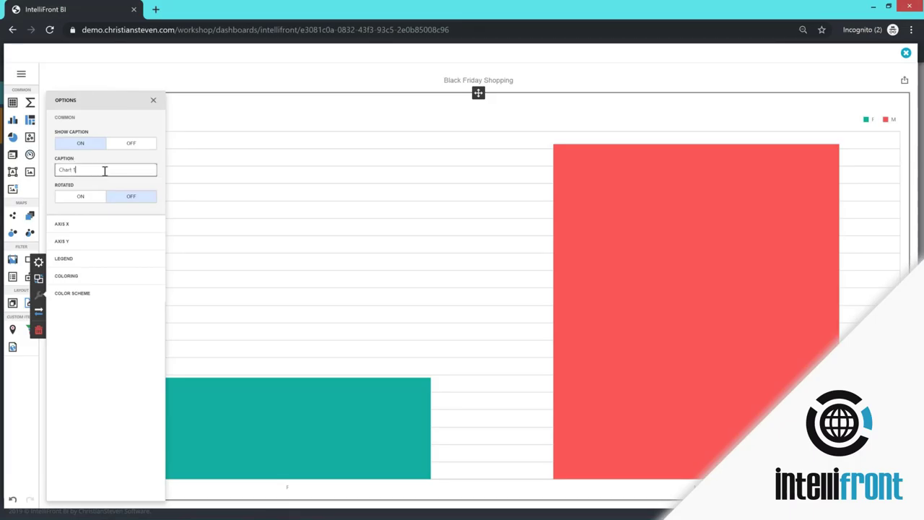
key(BackSpace)
key(BackSpace)
key(BackSpace)
key(BackSpace)
key(BackSpace)
key(BackSpace)
key(BackSpace)
text(Who Spends more?)
click(186, 316)
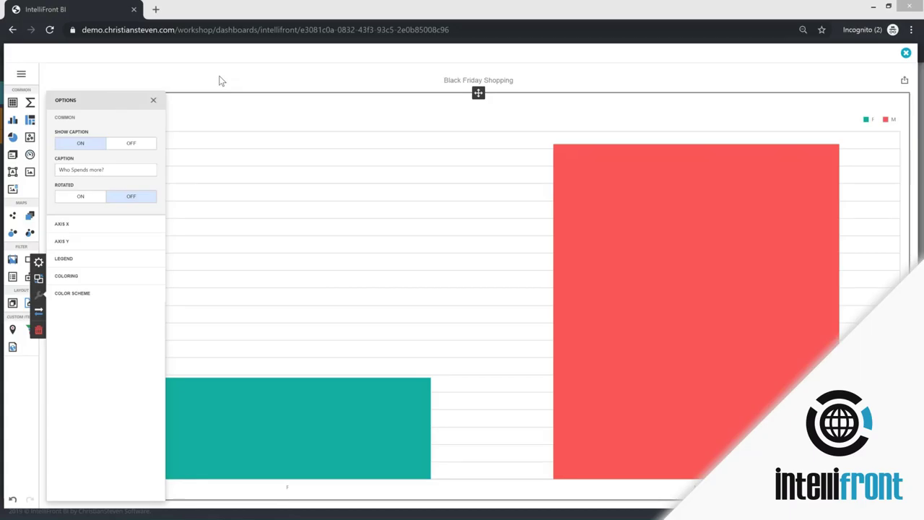
click(153, 101)
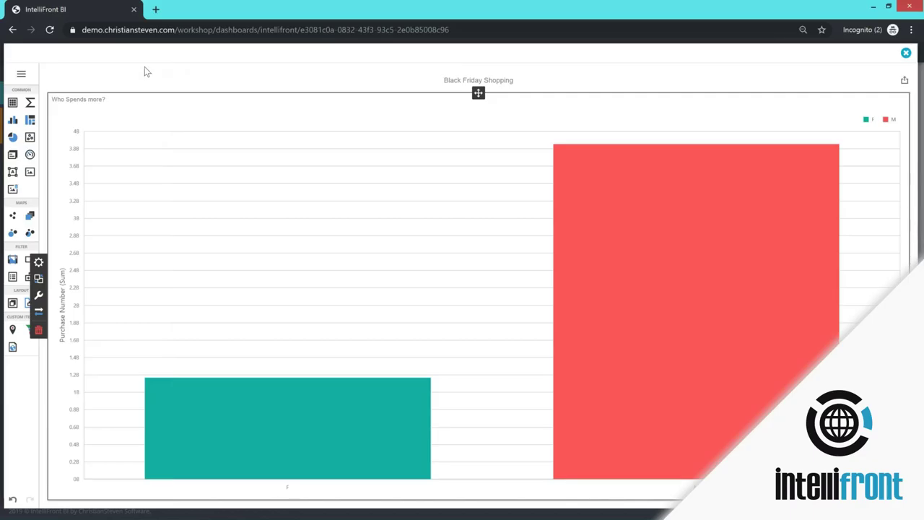
Add a pies item to the dashboard and bind Purchase Number as its value.
click(13, 139)
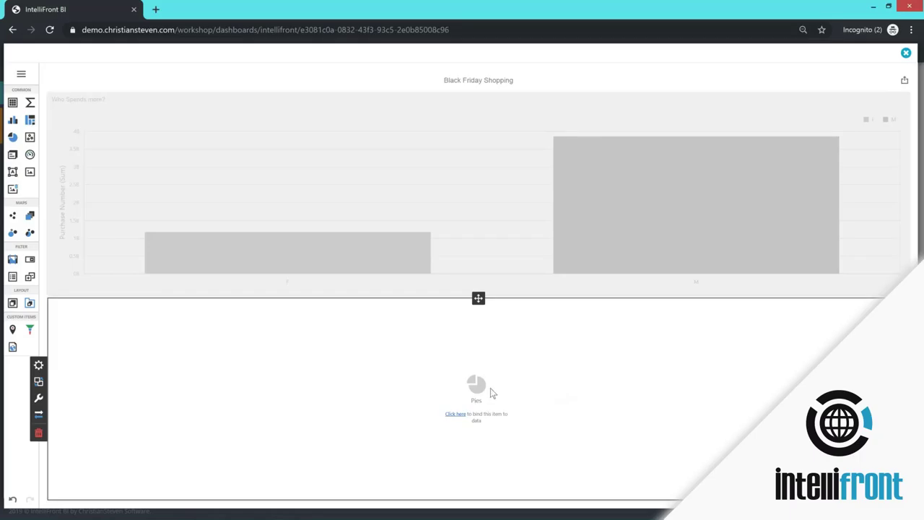
click(454, 413)
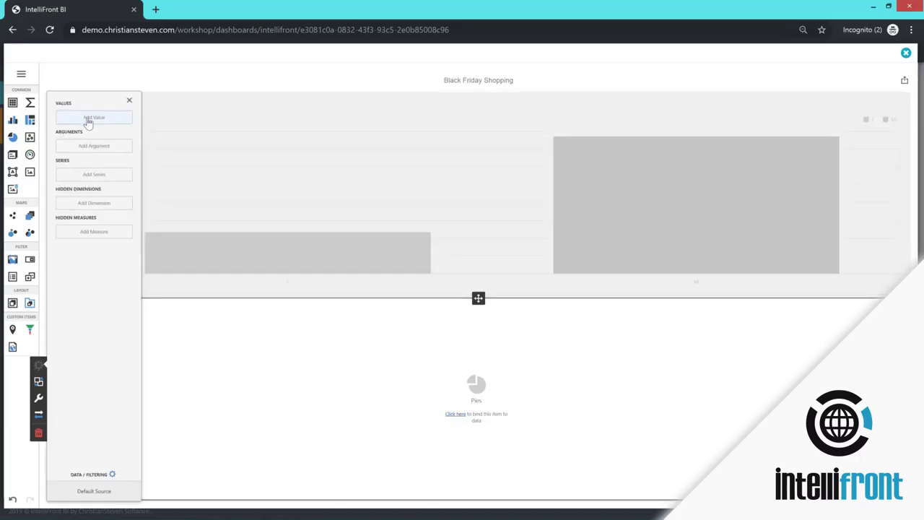
click(88, 119)
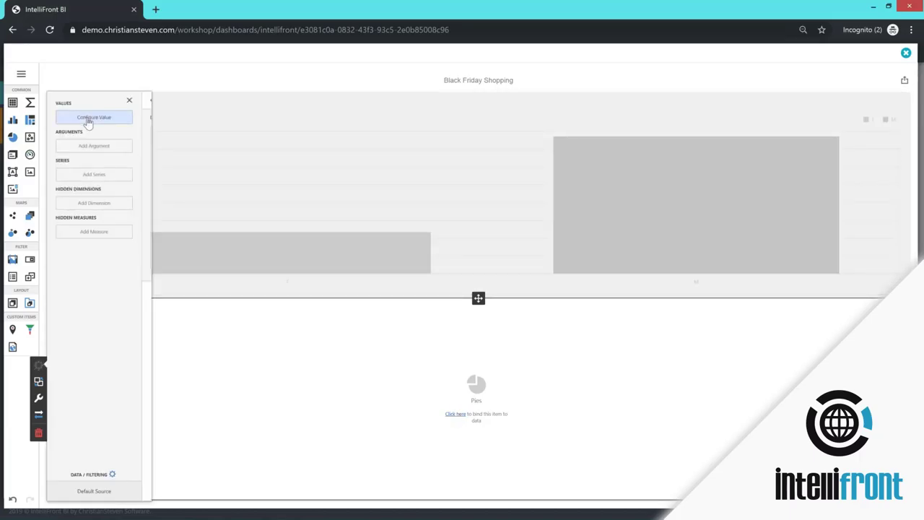
scroll(208, 250, down, 2)
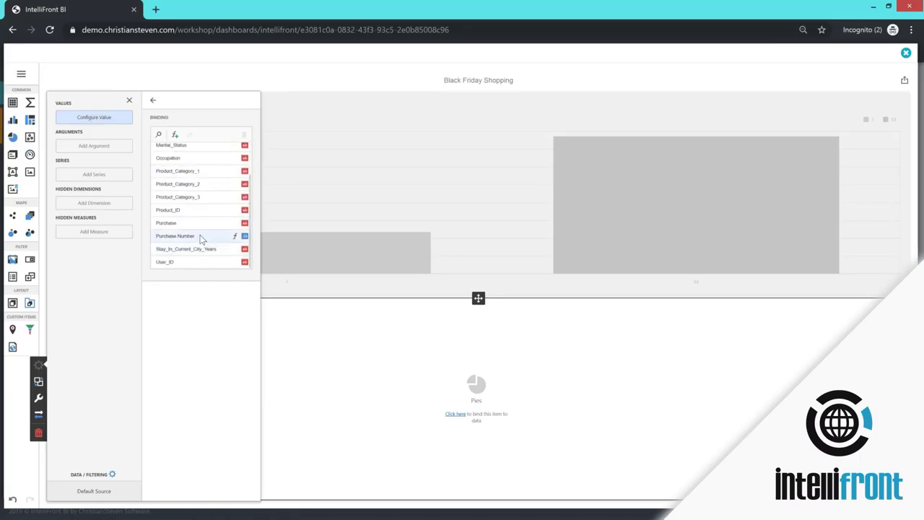
click(202, 237)
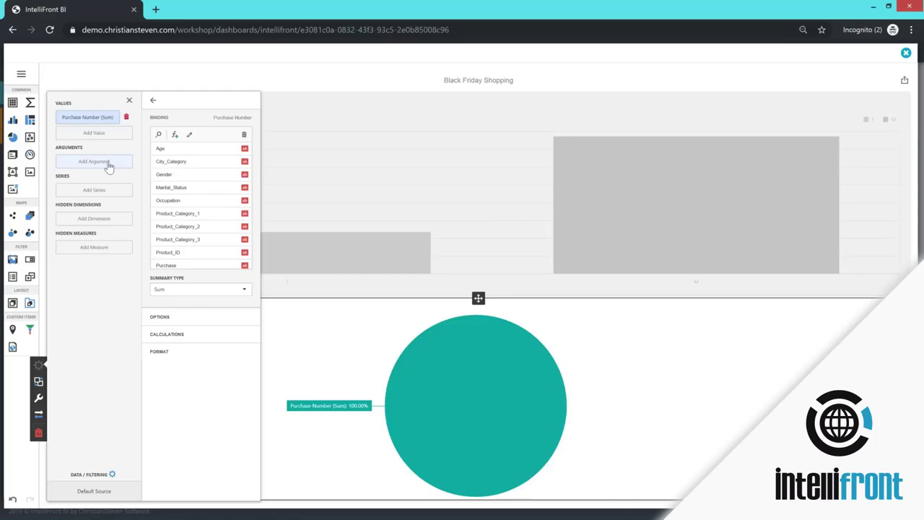
Start a new calculated field for the pie's argument and name it ismarried.
click(108, 163)
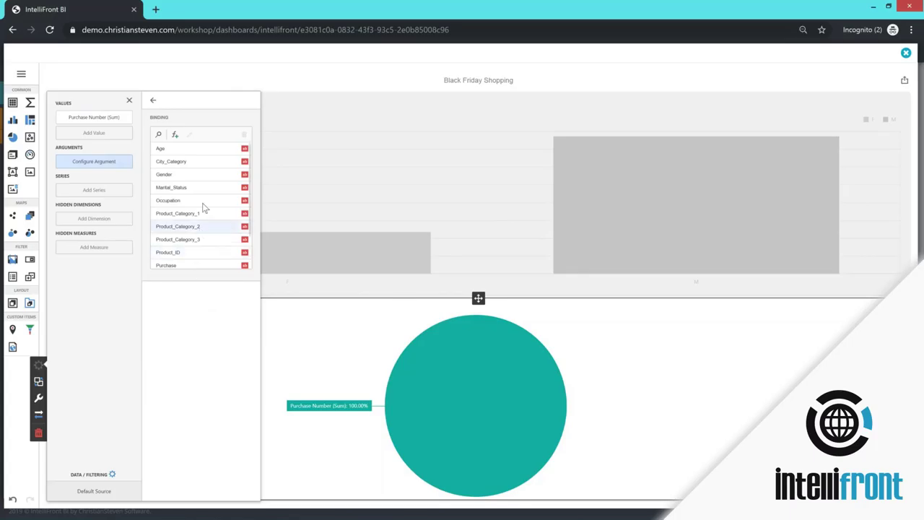
click(174, 135)
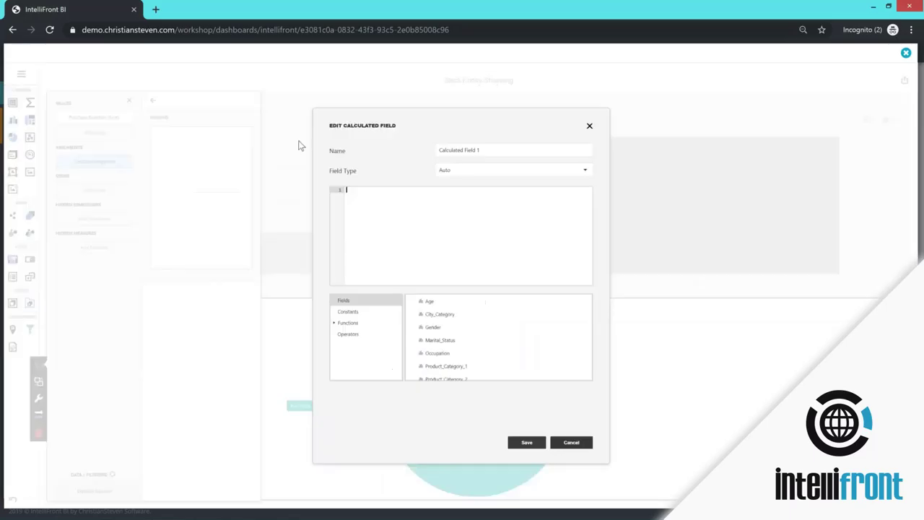
key(BackSpace)
key(BackSpace)
key(BackSpace)
key(BackSpace)
key(BackSpace)
key(BackSpace)
key(BackSpace)
key(BackSpace)
key(BackSpace)
key(BackSpace)
key(BackSpace)
key(BackSpace)
key(BackSpace)
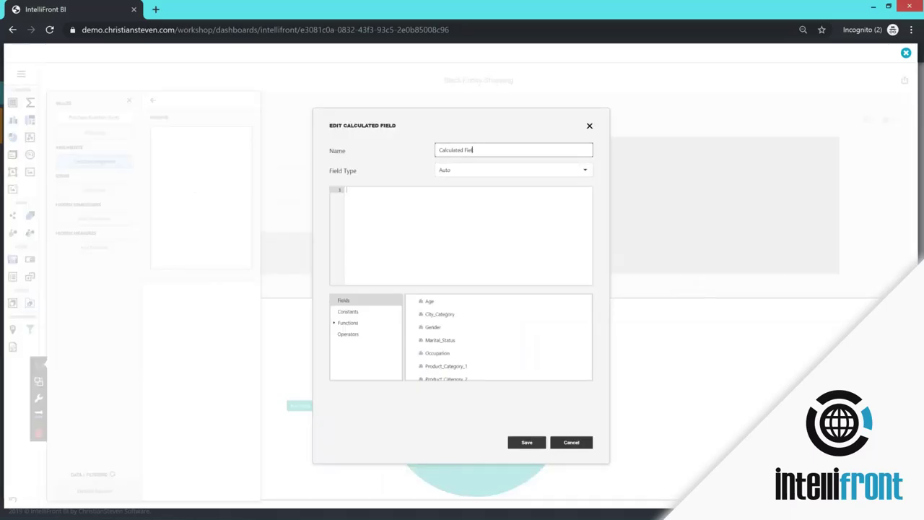
key(BackSpace)
key(BackSpace)
key(BackSpace)
key(BackSpace)
key(BackSpace)
text(ismarried)
key(alt+Tab)
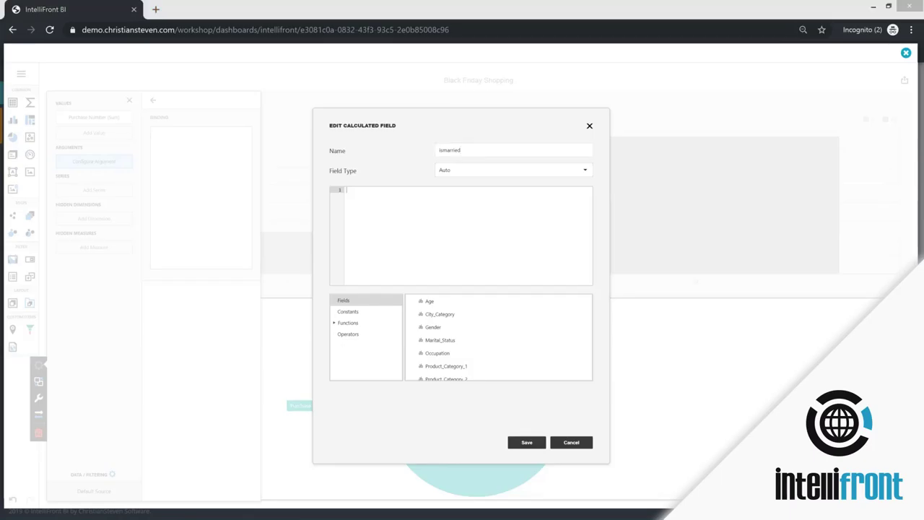
Enter the expression Iif([Marital_Status] = 1, 'Married', 'Single') for the ismarried field and save it.
click(425, 205)
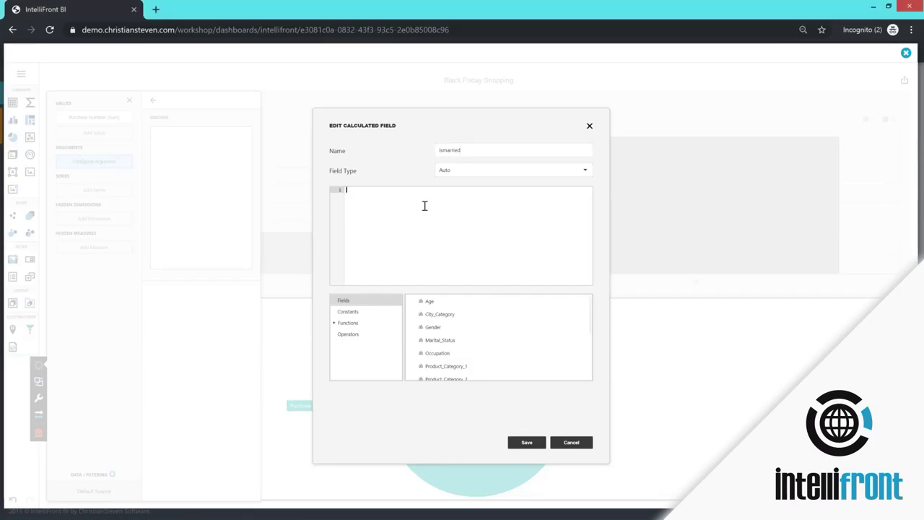
text(Iif([Marital_Status] = 1, 'Married', 'Single'))
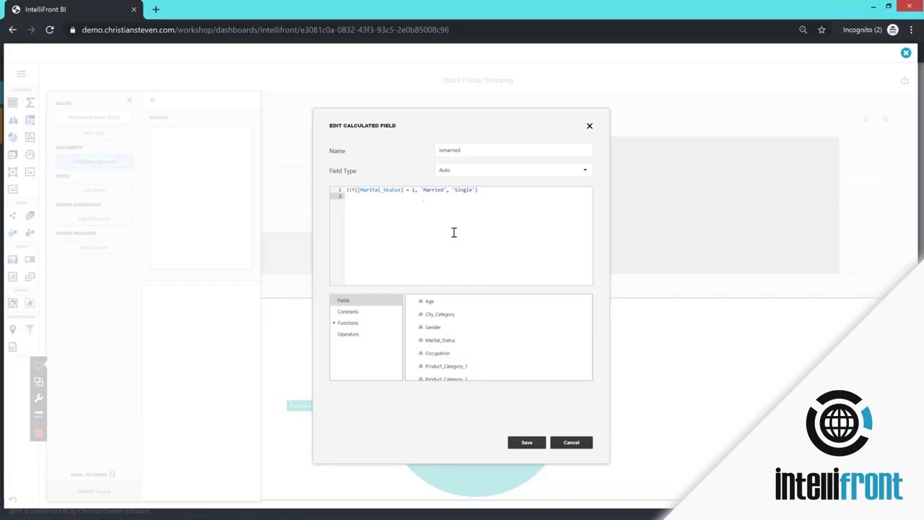
key(BackSpace)
click(537, 441)
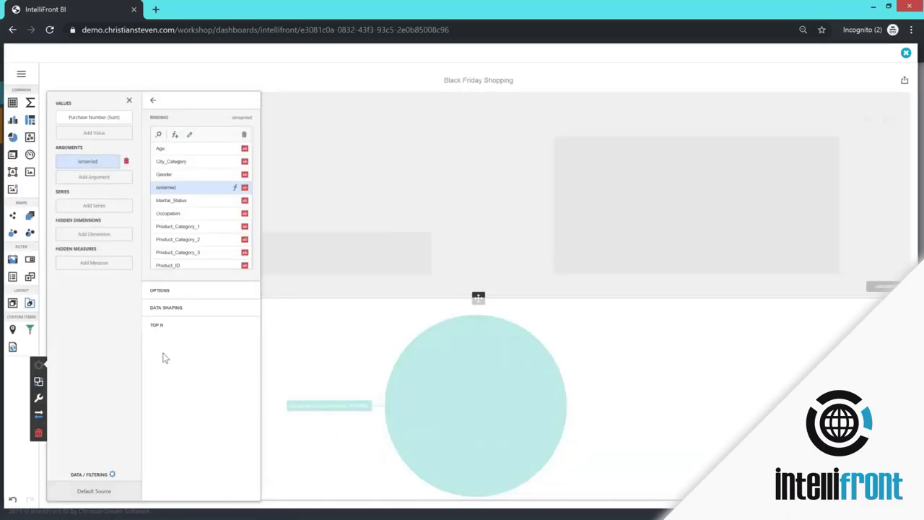
Add Gender as the pie's series and check the marital status shares for each gender.
click(92, 208)
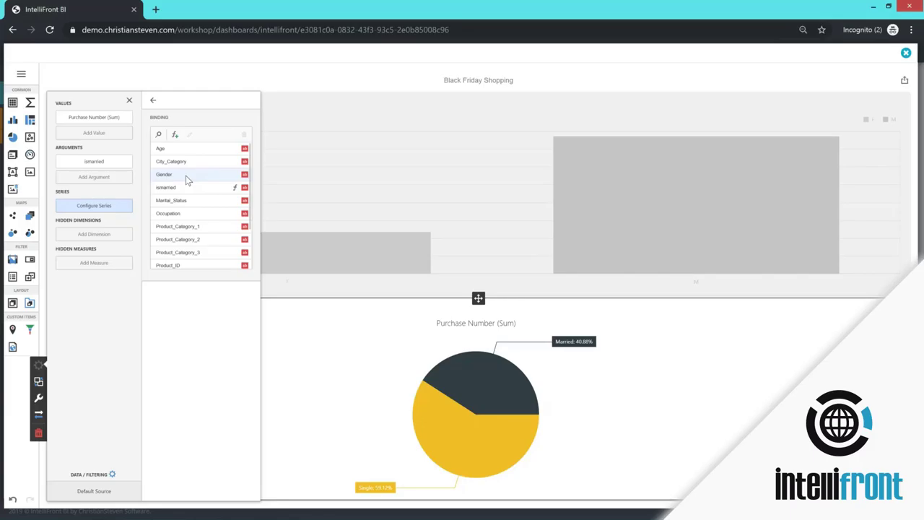
click(185, 175)
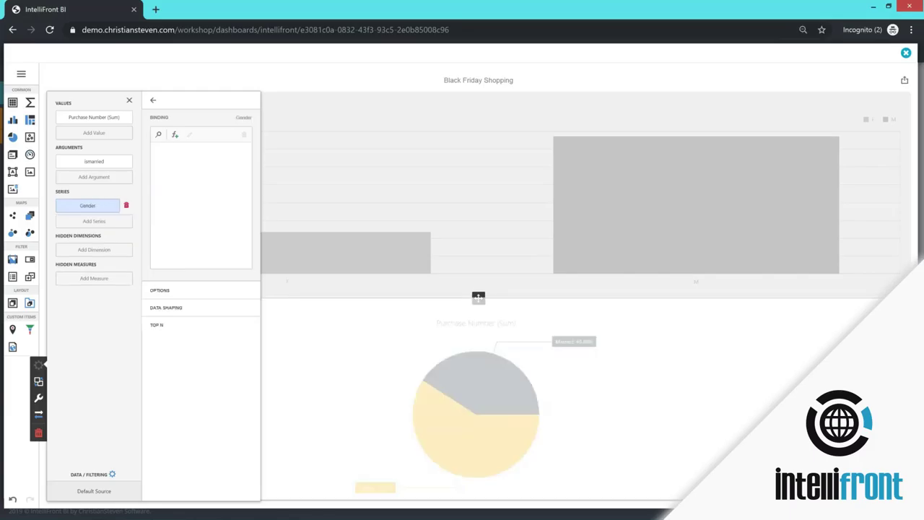
click(453, 402)
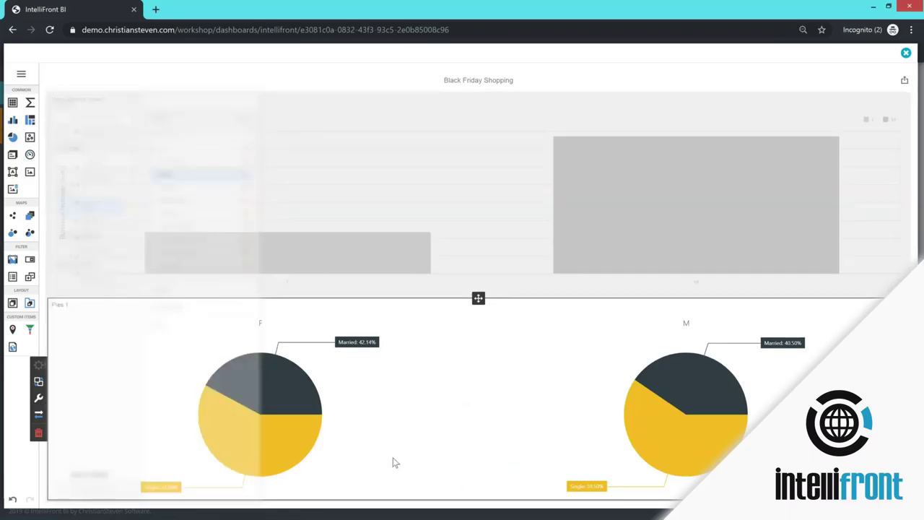
mouse_move(285, 397)
mouse_move(702, 444)
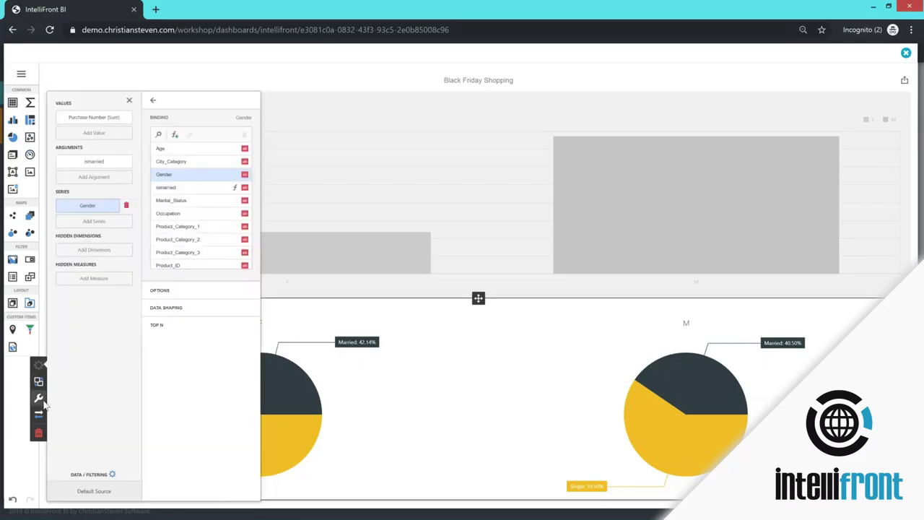
Change the pies item's caption to "Marital Status" and turn off the individual pie captions.
click(39, 365)
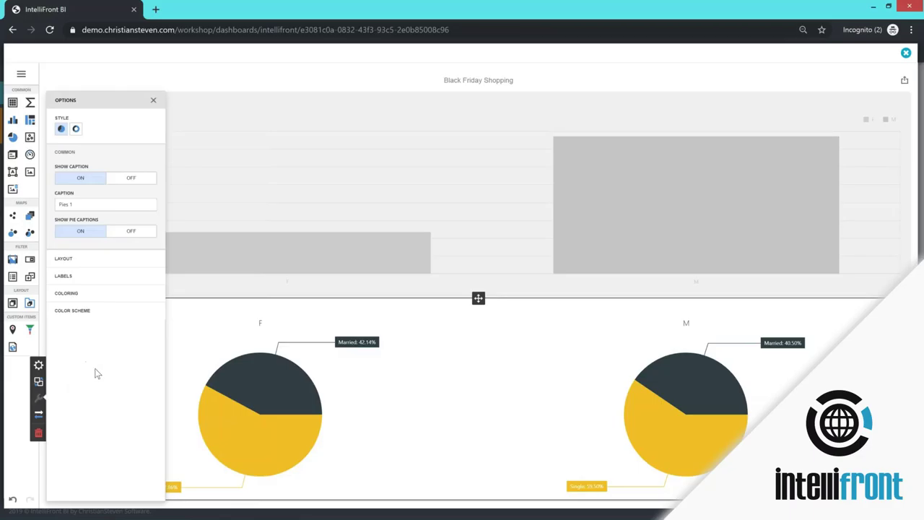
click(86, 283)
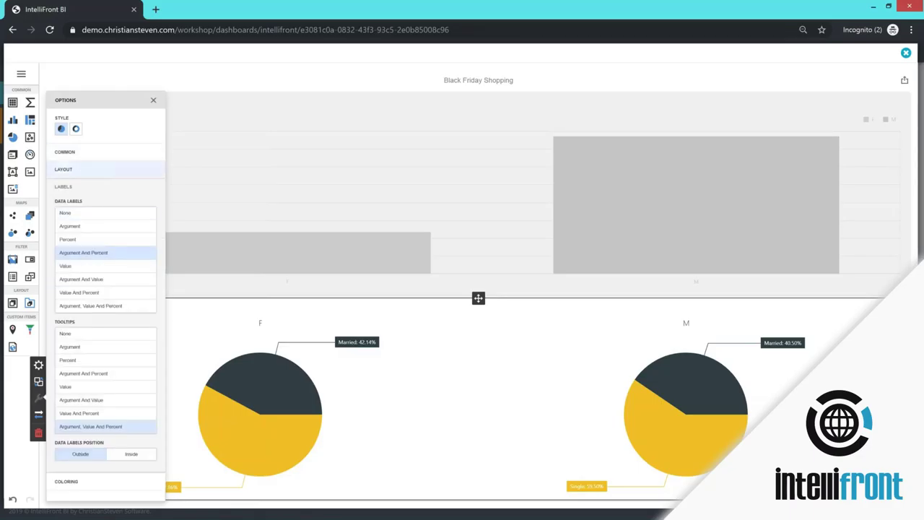
click(64, 151)
click(82, 200)
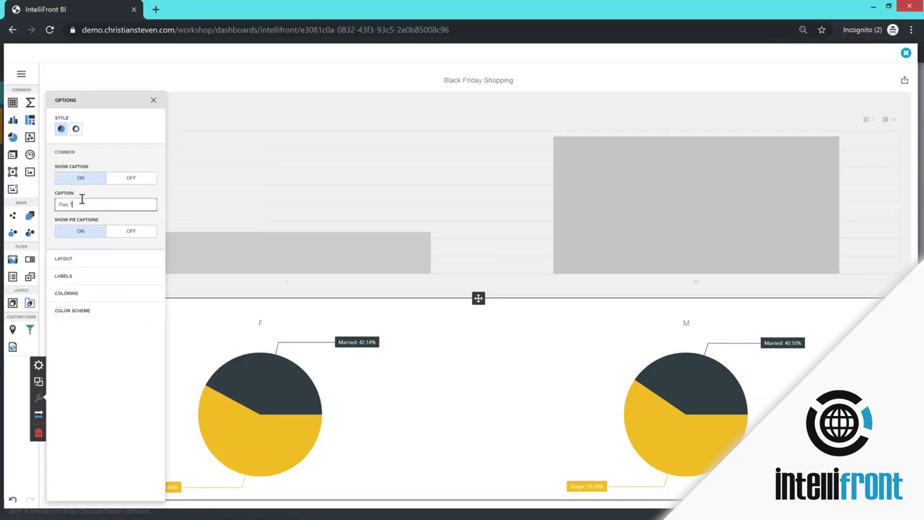
key(BackSpace)
key(BackSpace)
key(BackSpace)
text(MArit)
key(BackSpace)
text(arital Status)
click(128, 236)
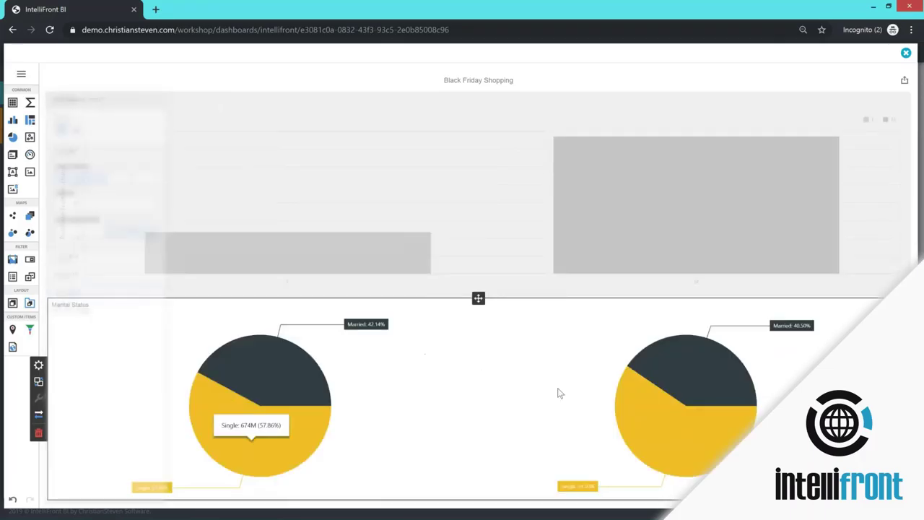
Turn the individual pie captions back on and review the pies' coloring options, label options and slice values.
click(39, 366)
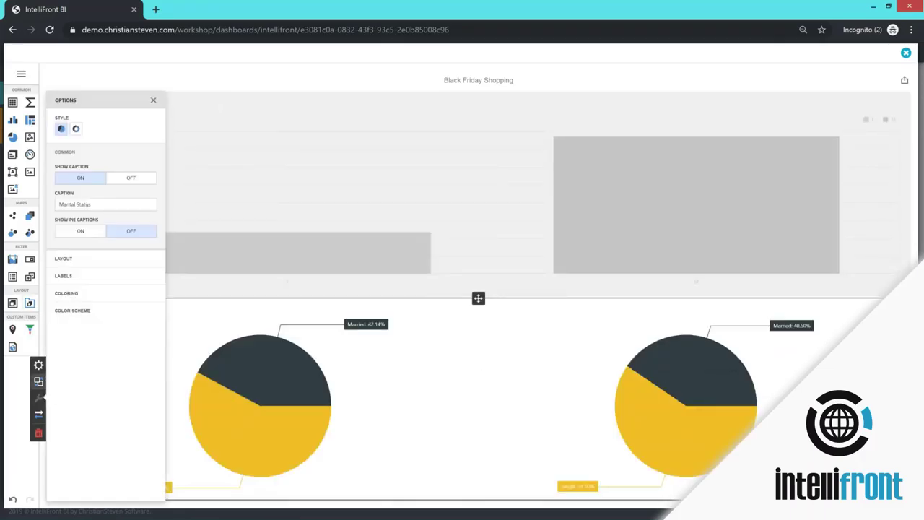
click(75, 233)
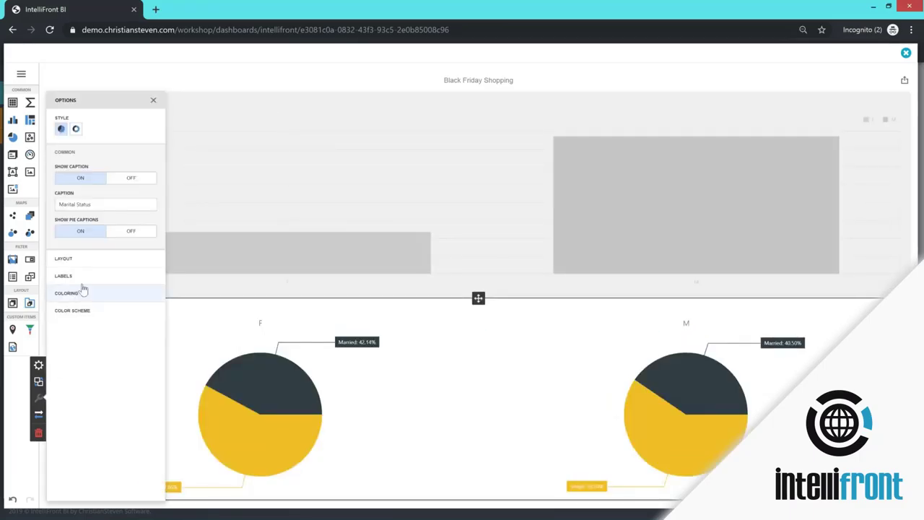
click(81, 294)
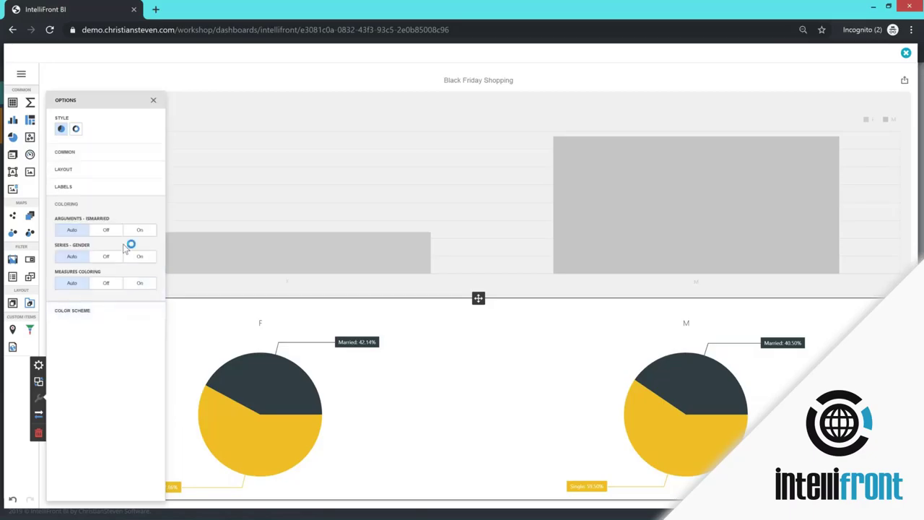
click(101, 187)
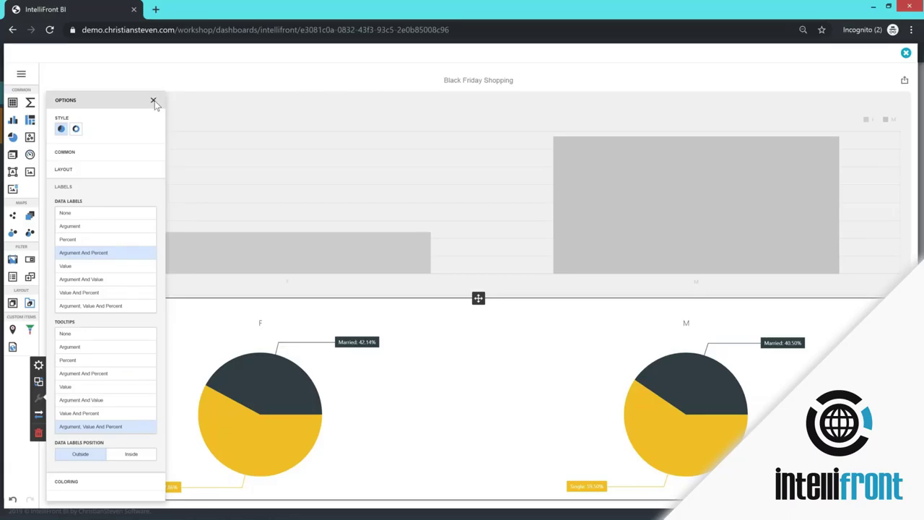
click(153, 101)
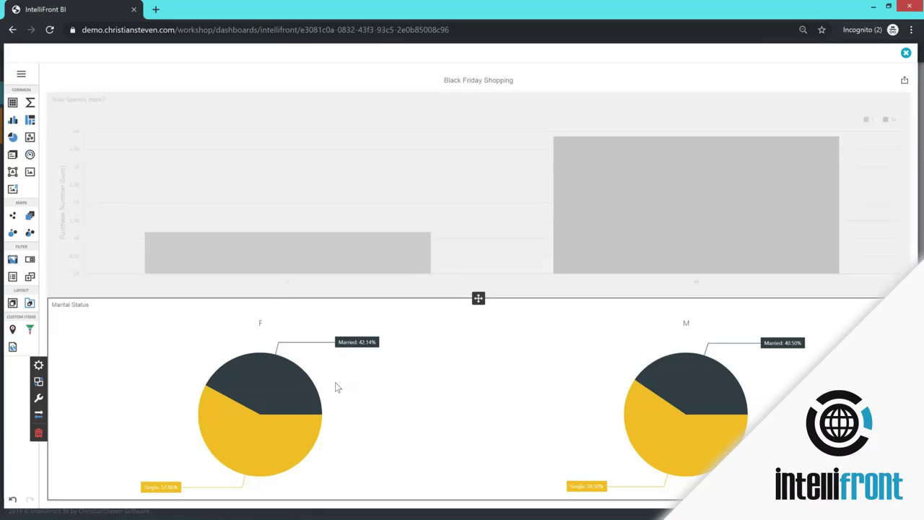
mouse_move(275, 395)
mouse_move(275, 446)
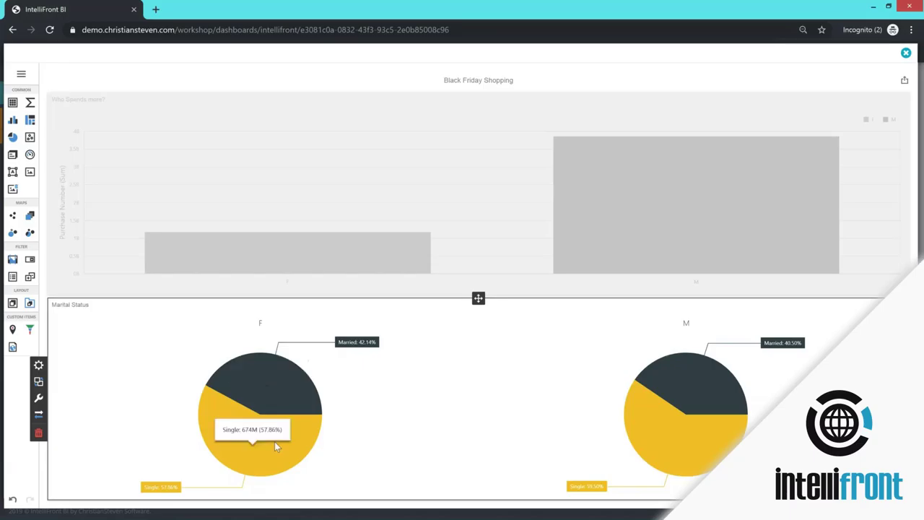
mouse_move(672, 389)
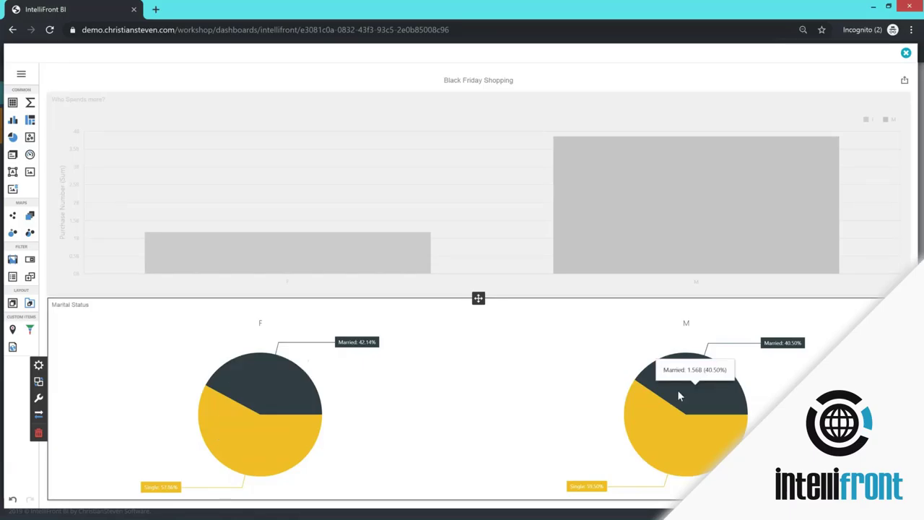
mouse_move(670, 445)
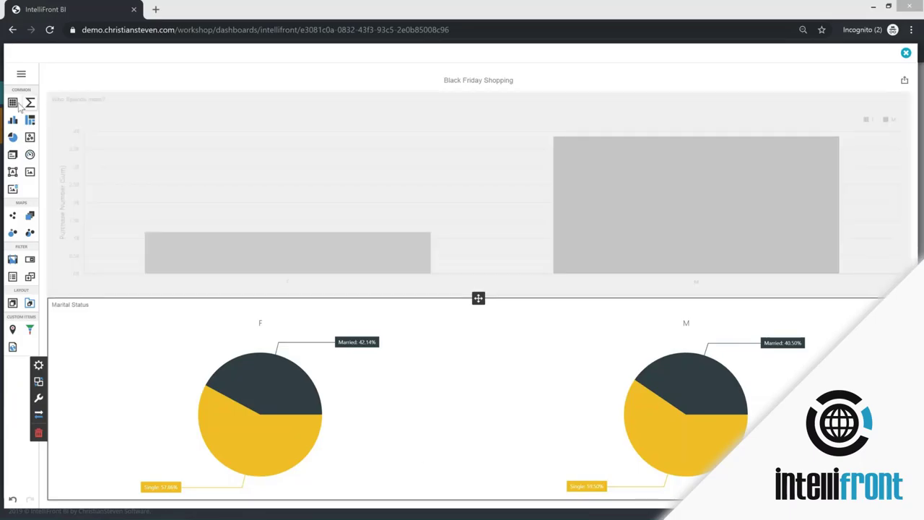
Add a grid to the dashboard with Age and Gender as its columns.
click(12, 104)
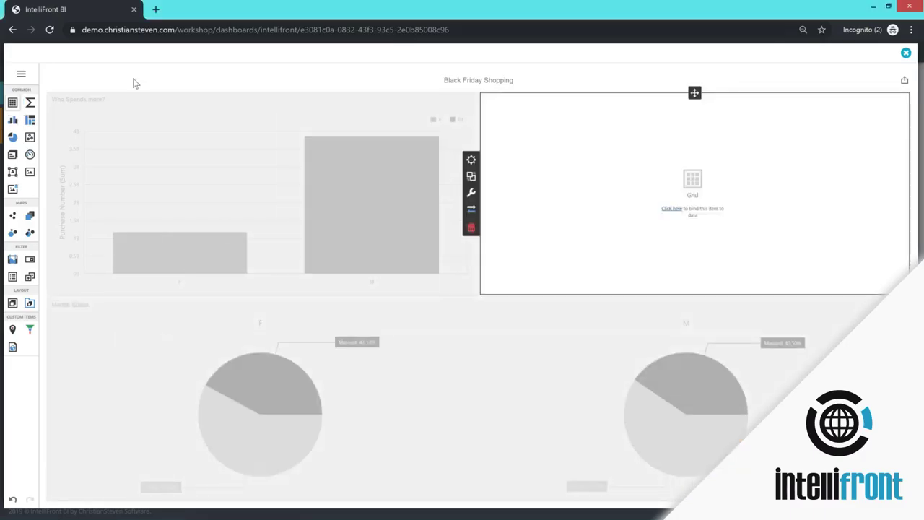
click(667, 211)
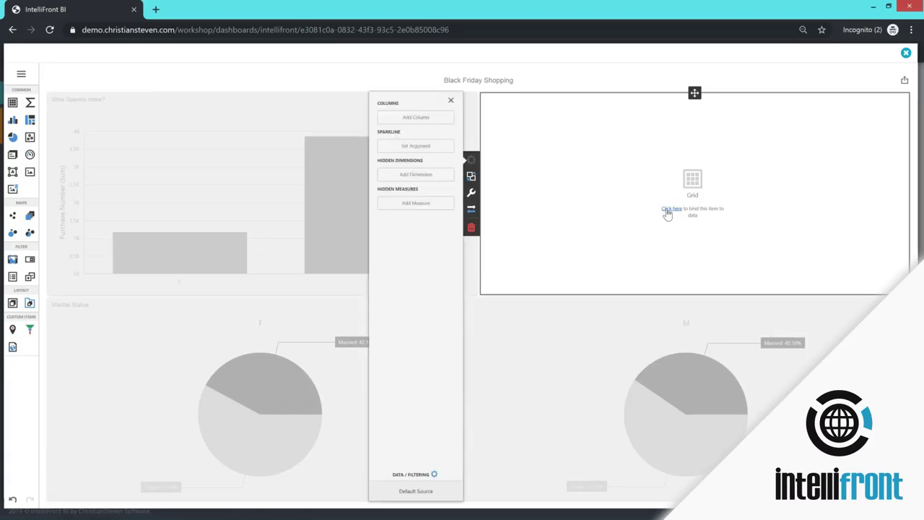
click(435, 118)
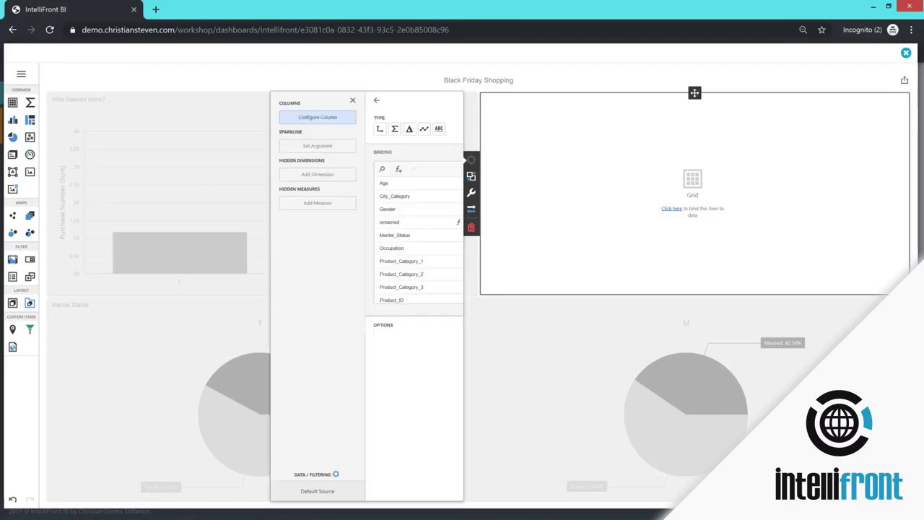
click(385, 187)
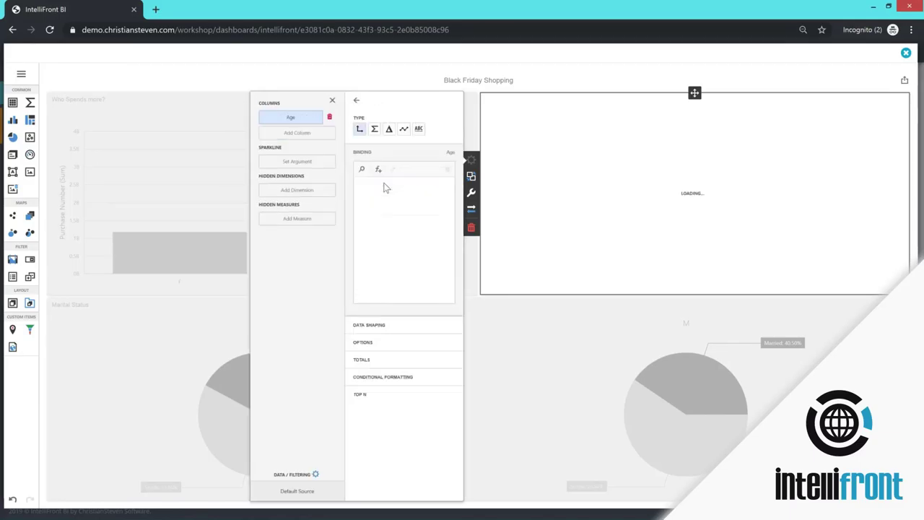
click(315, 136)
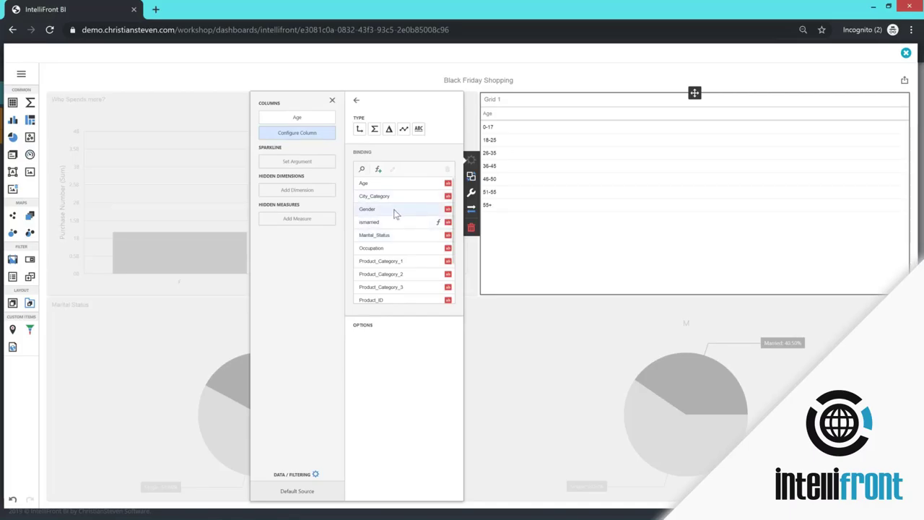
click(394, 210)
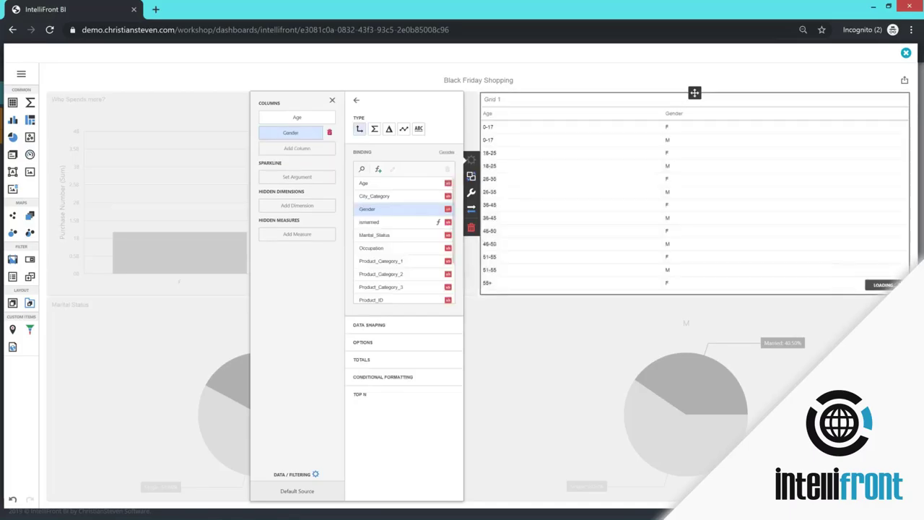
click(291, 150)
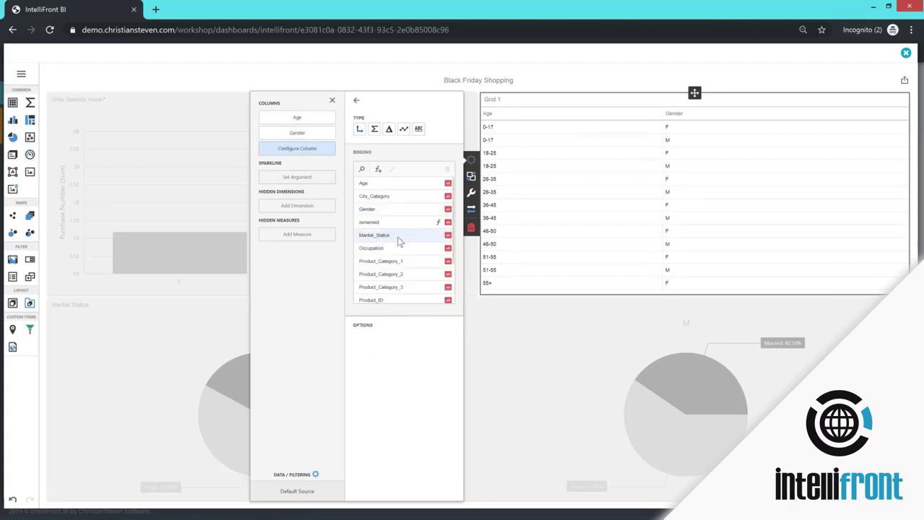
click(398, 236)
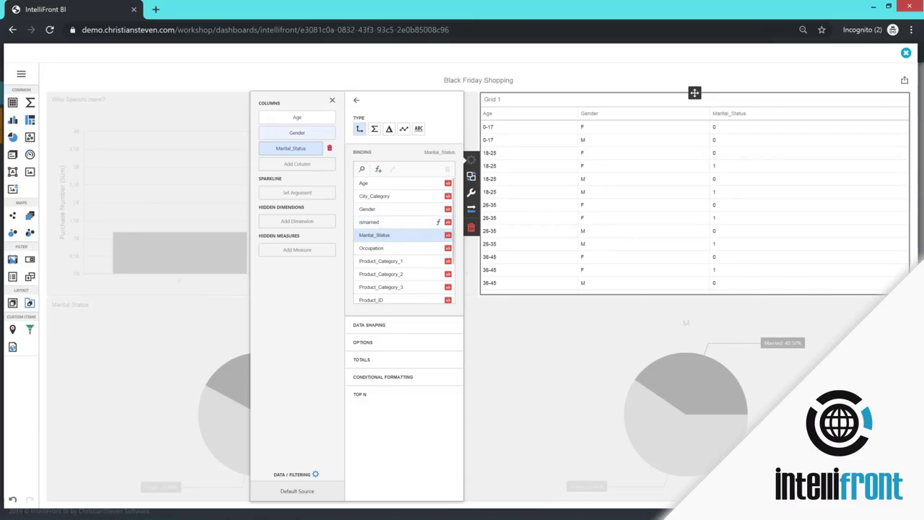
click(329, 150)
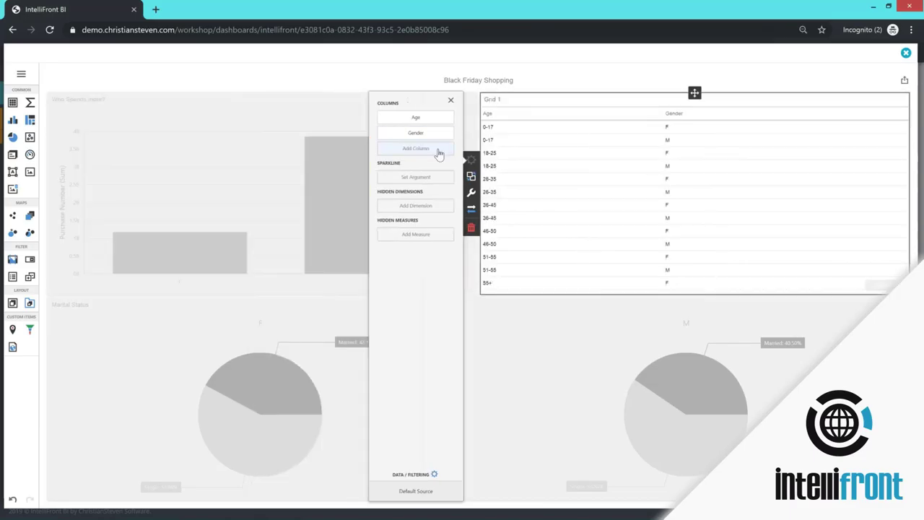
Add the calculated fields ismarried and Purchase Number as the grid's next two columns.
click(430, 149)
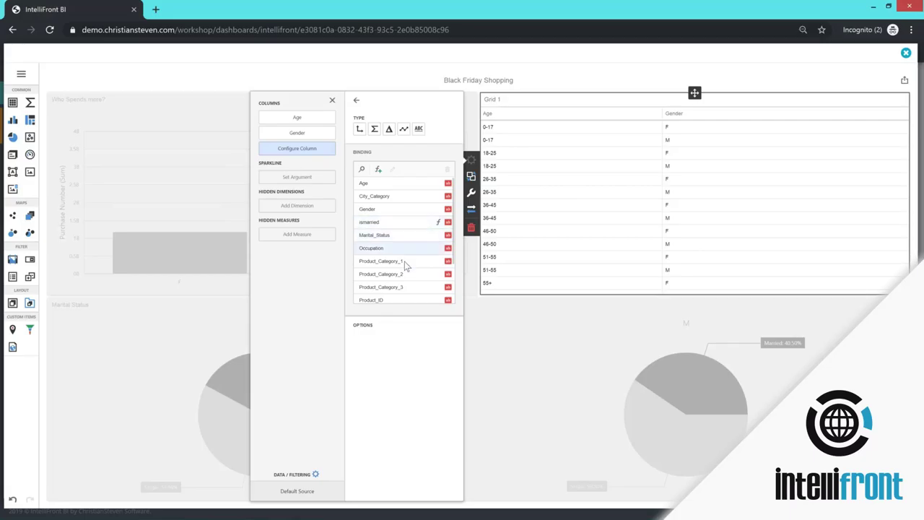
click(401, 223)
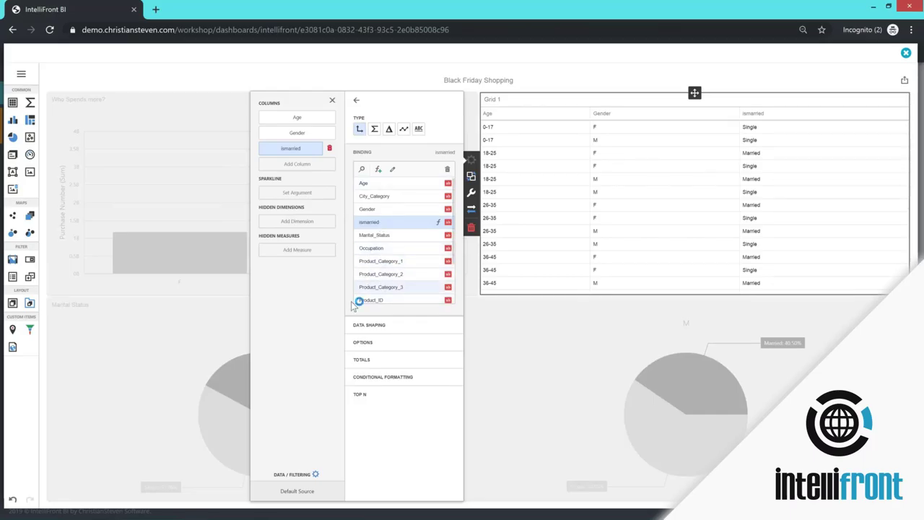
scroll(407, 282, down, 2)
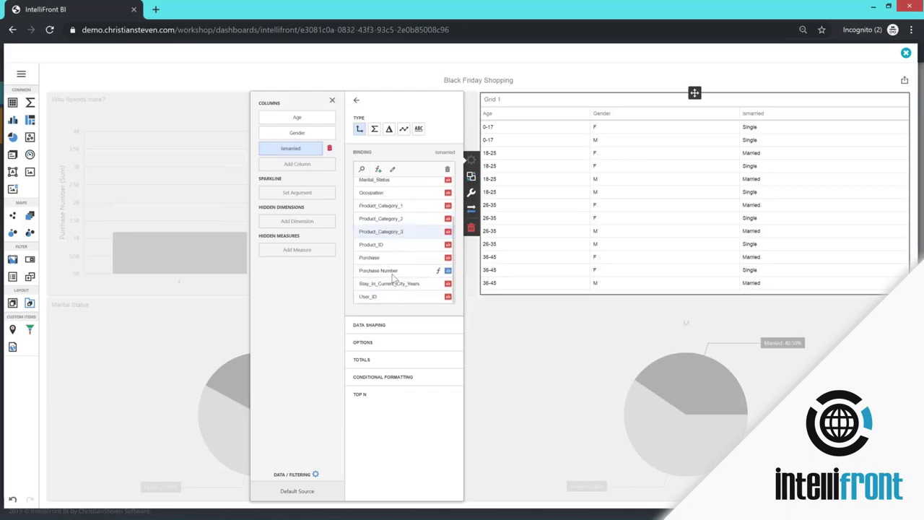
click(318, 172)
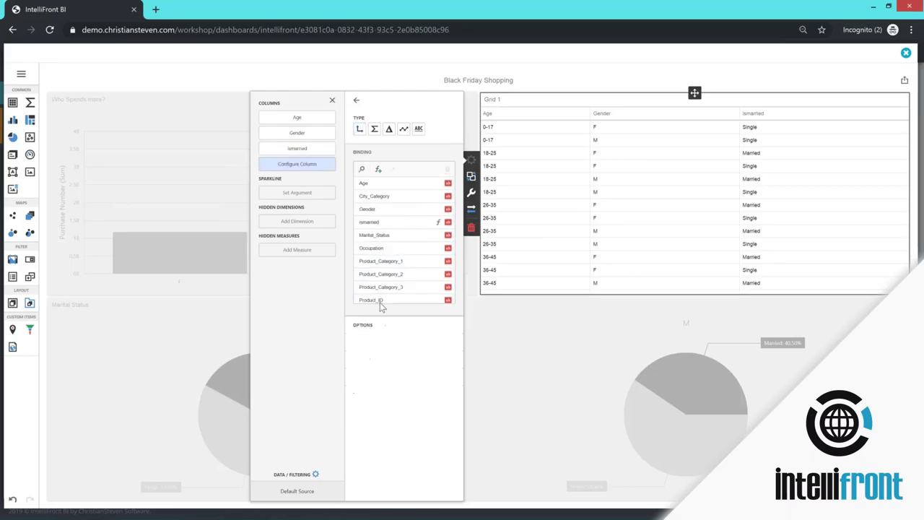
scroll(412, 261, down, 2)
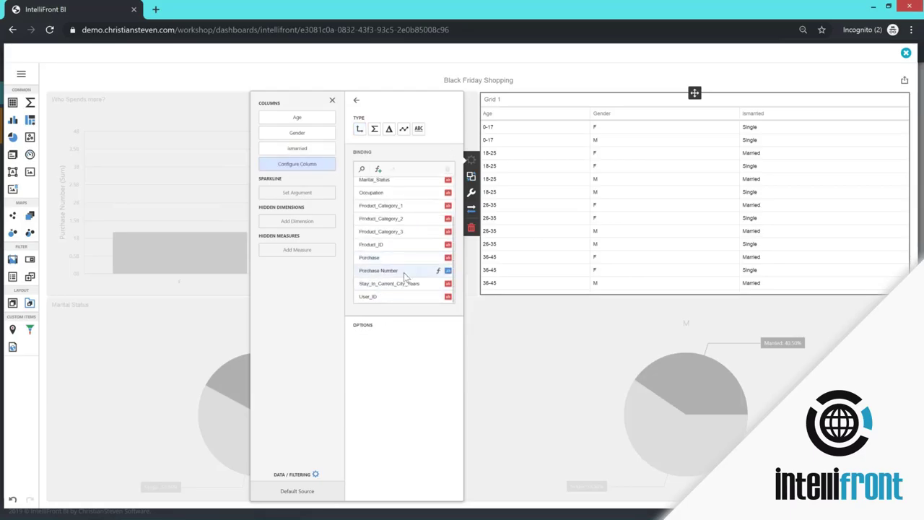
click(403, 272)
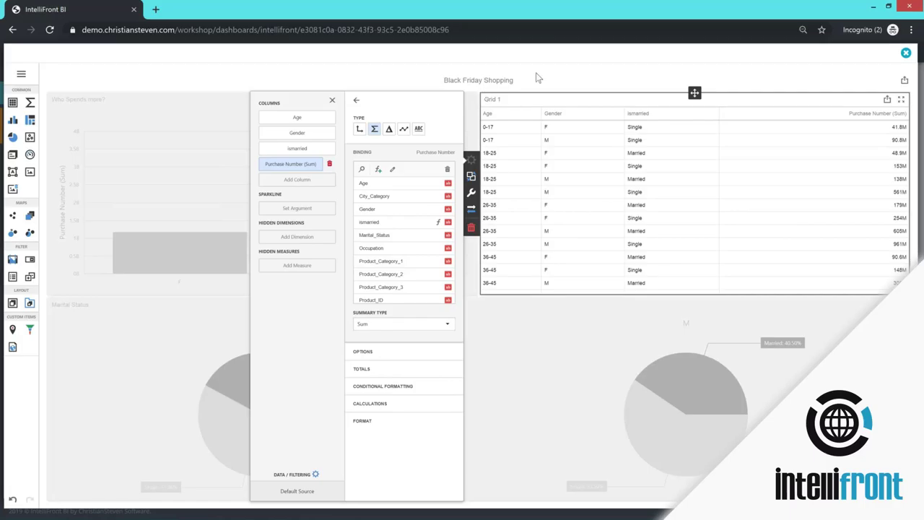
click(546, 80)
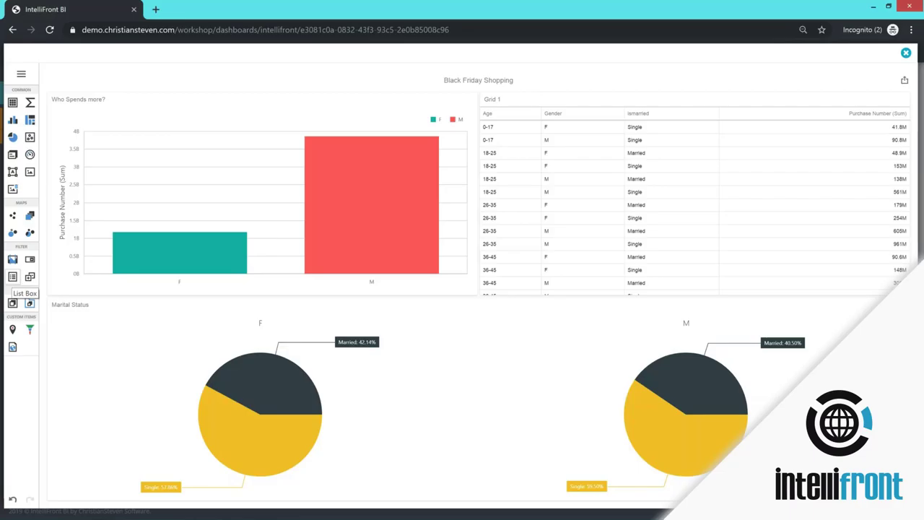
Add a list box filter with Age as its dimension and exclude the 0-17 age group.
click(12, 278)
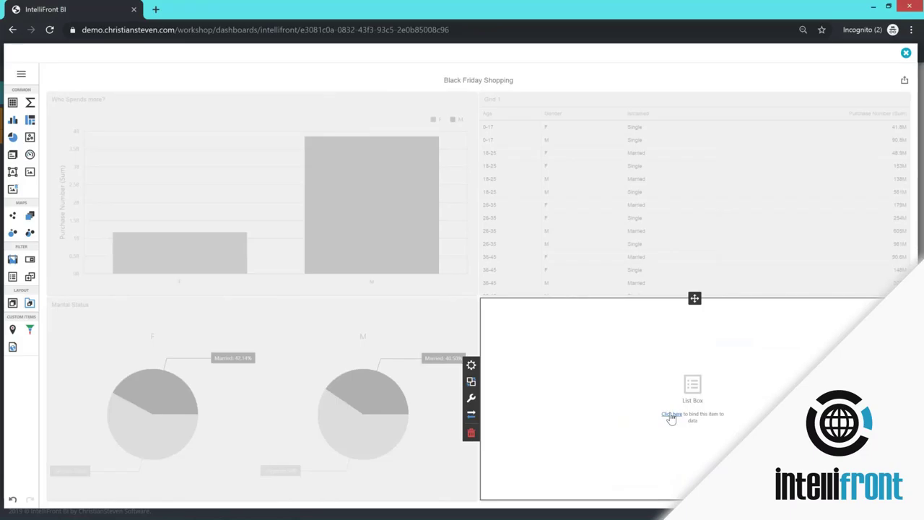
click(671, 417)
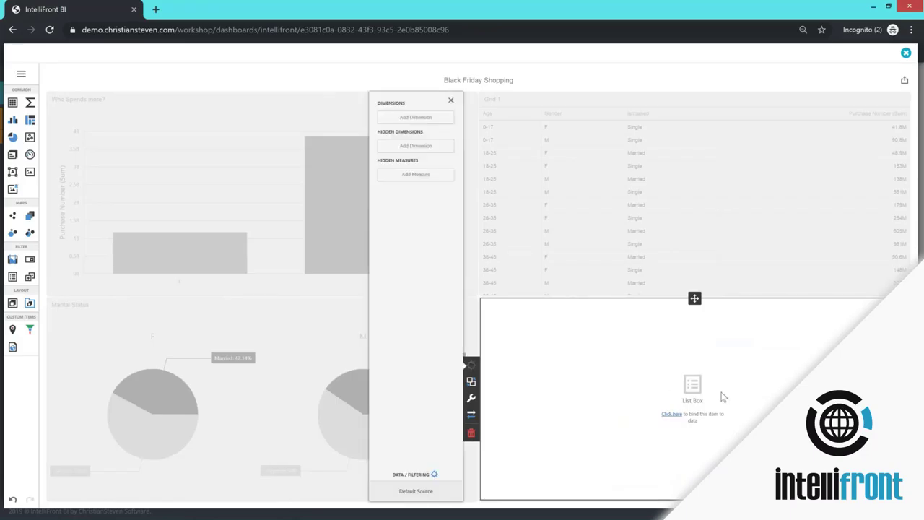
click(416, 117)
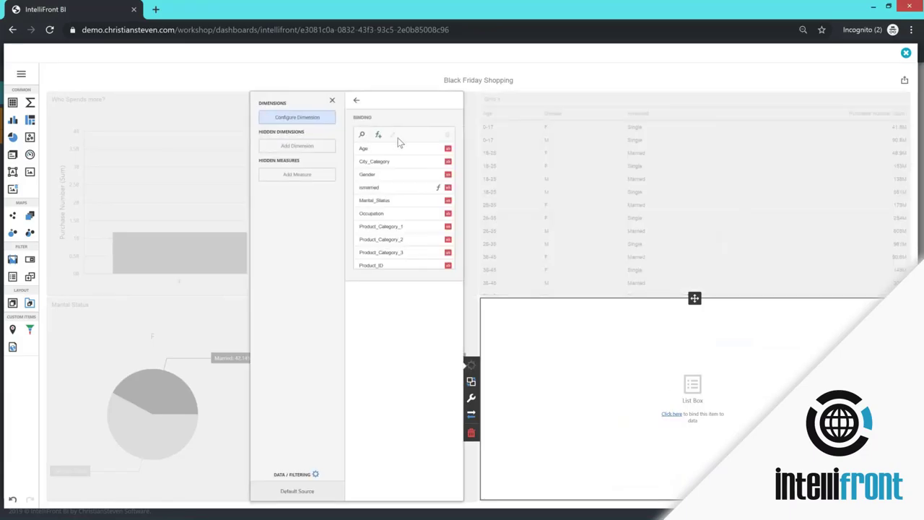
click(387, 150)
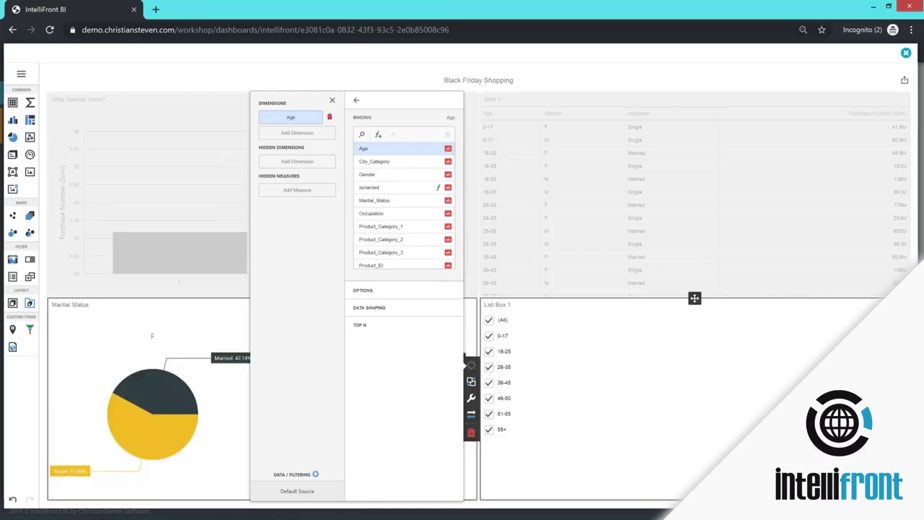
click(575, 337)
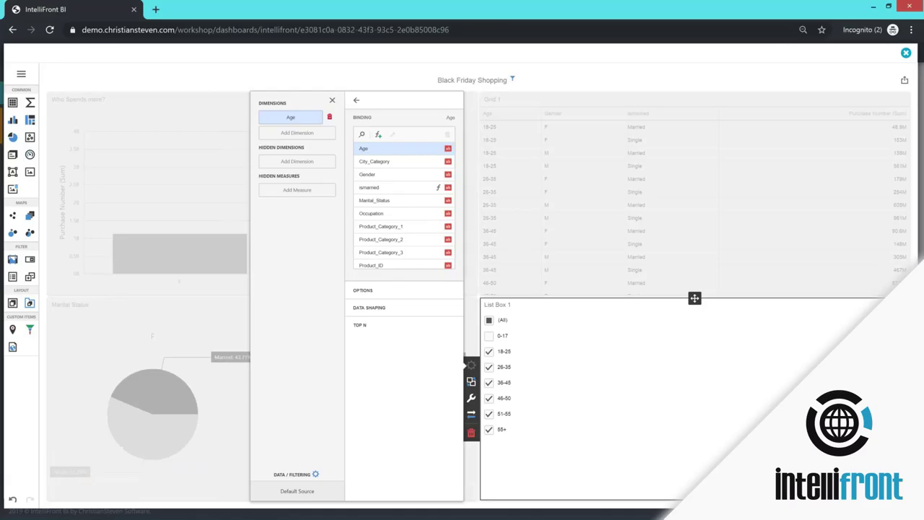
click(474, 469)
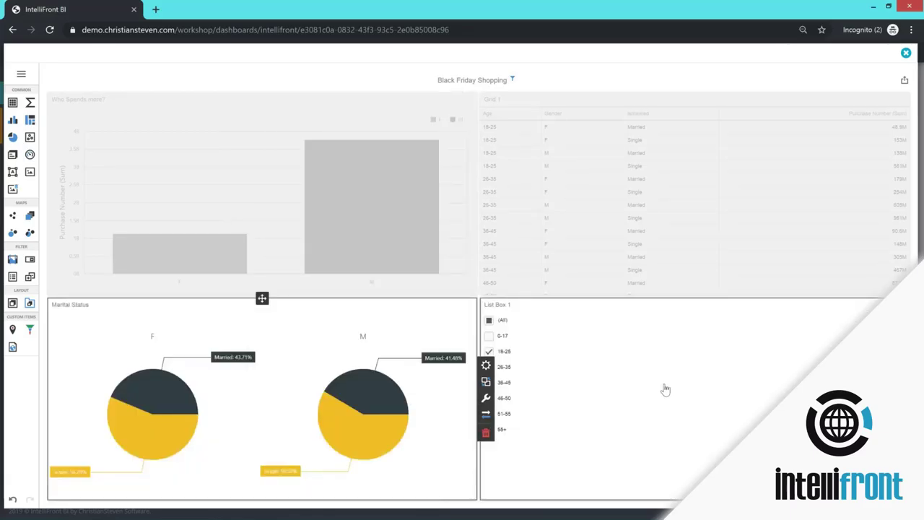
Move the age list box to the left of the bar chart and narrow it to fit its entries.
click(666, 390)
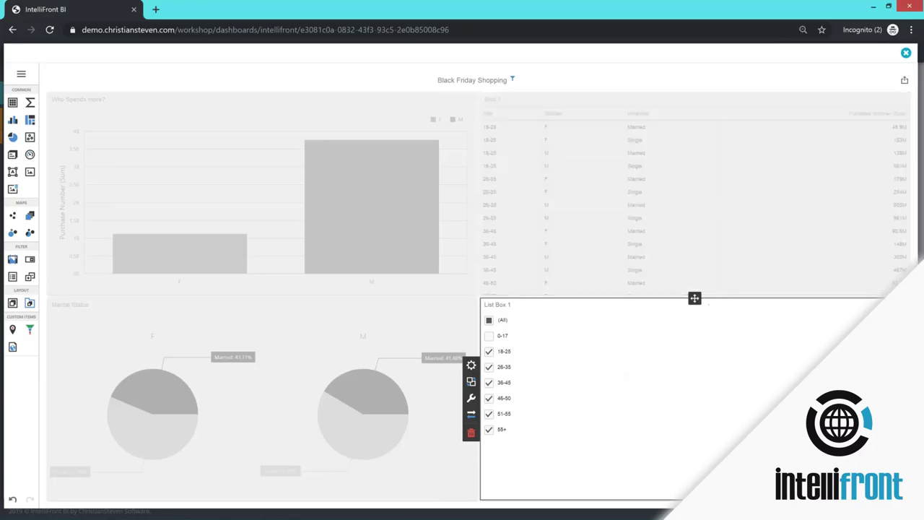
drag(694, 298, 71, 164)
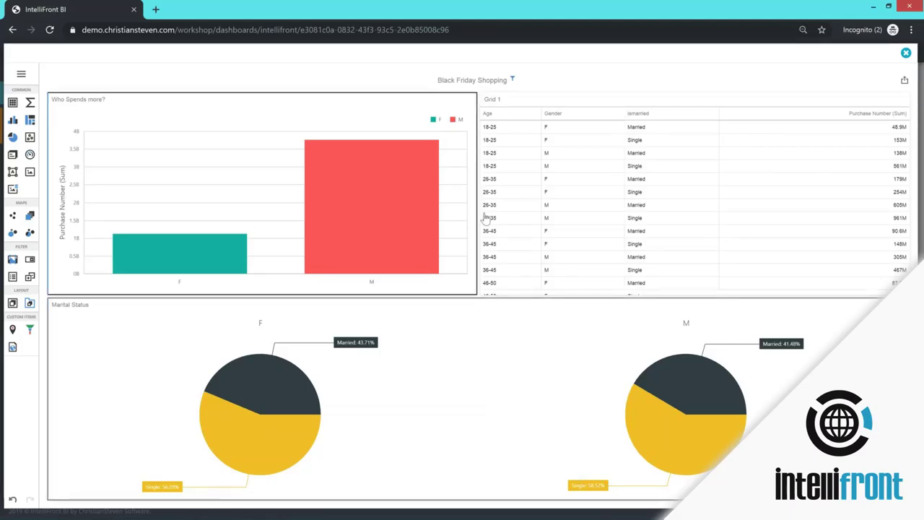
click(149, 179)
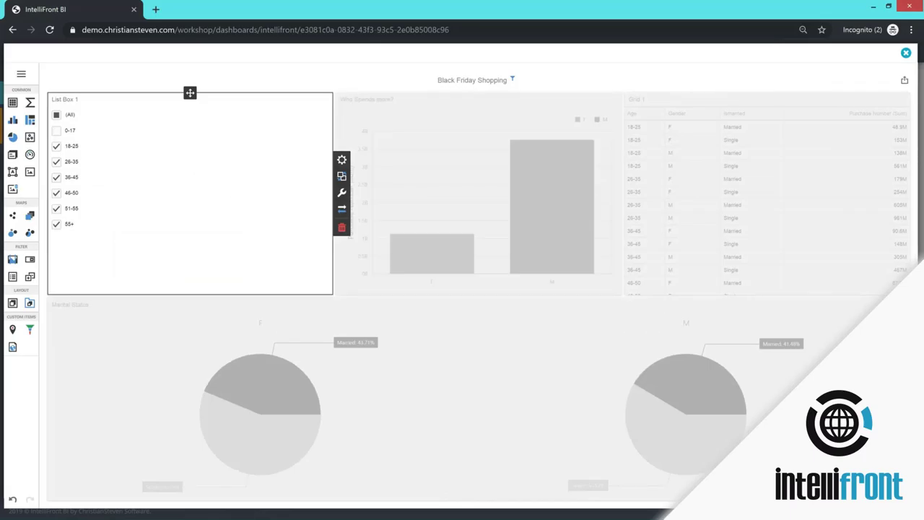
drag(330, 124, 130, 153)
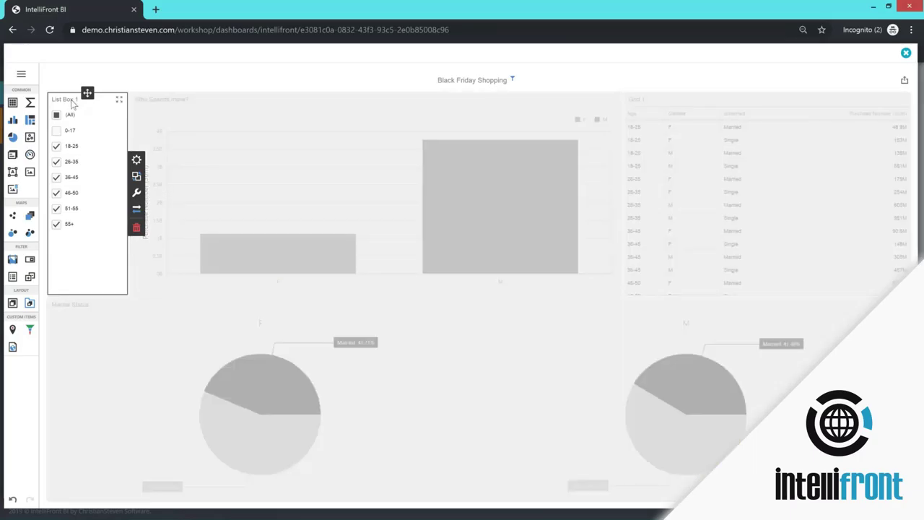
Change the age list box's caption to Age Filter.
click(137, 159)
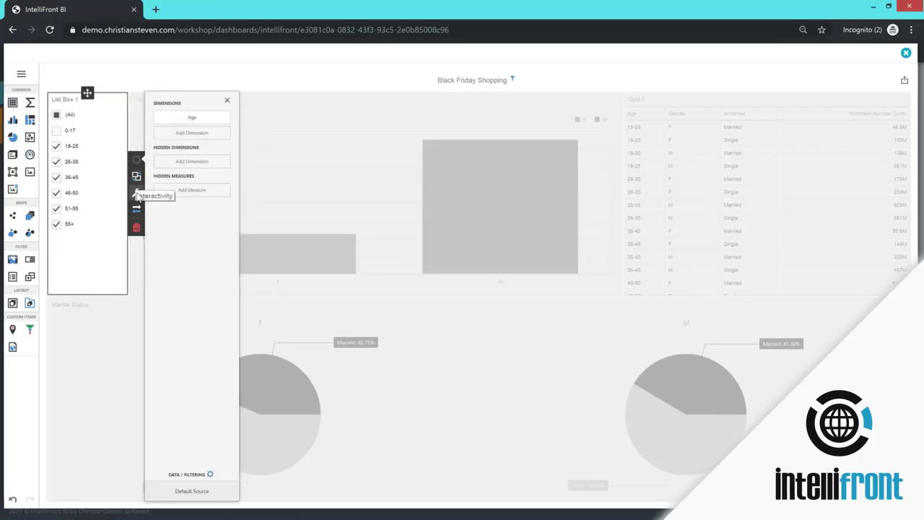
click(137, 191)
click(192, 157)
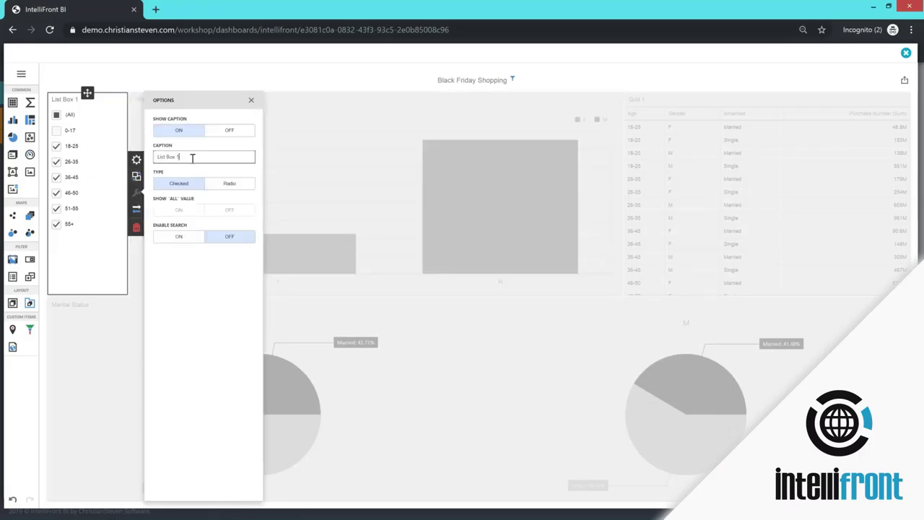
key(BackSpace)
click(214, 66)
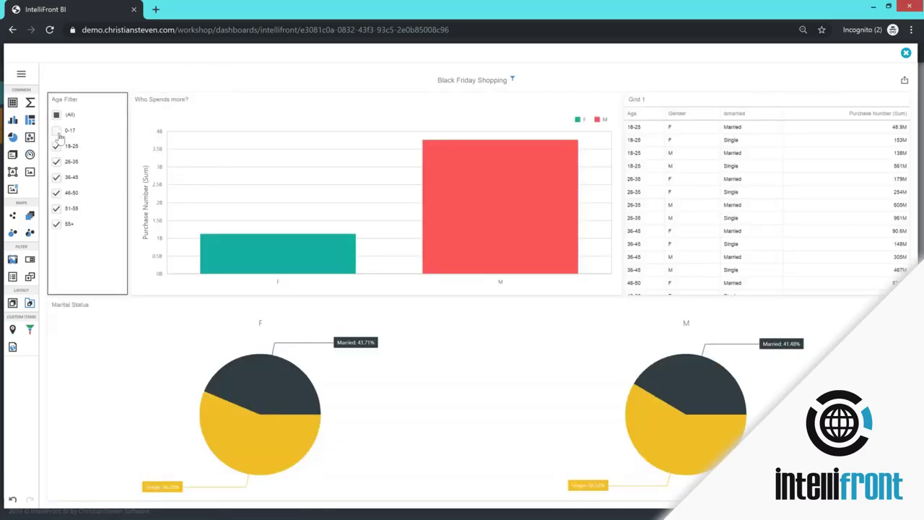
Exclude the 26-35 and 46-50 age groups from the dashboard with the Age Filter list box.
click(60, 137)
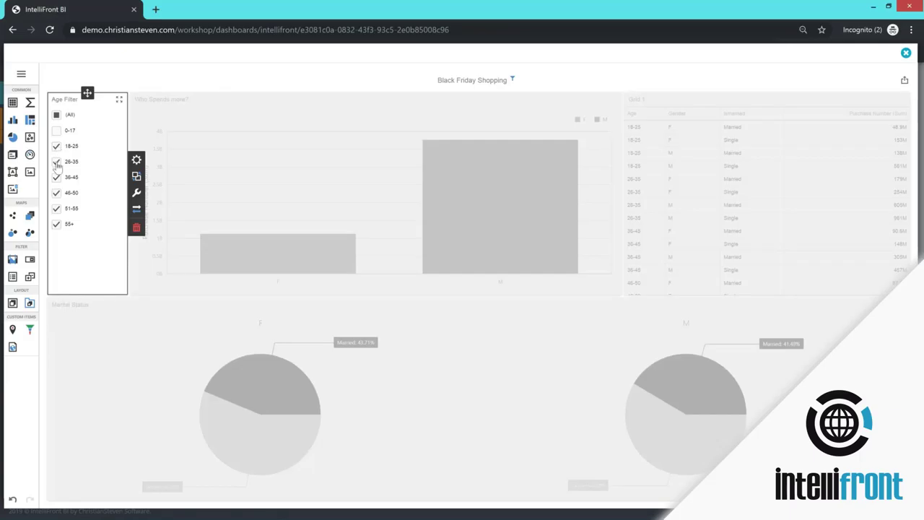
click(57, 162)
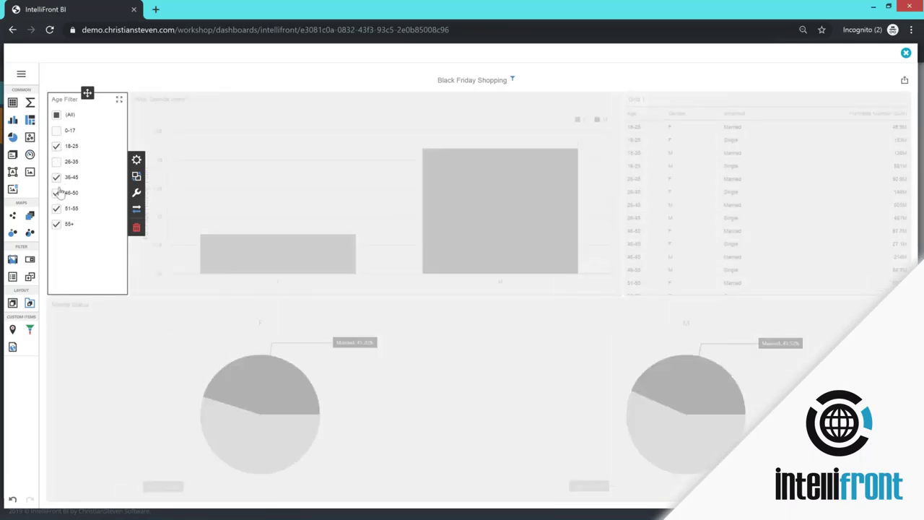
click(57, 193)
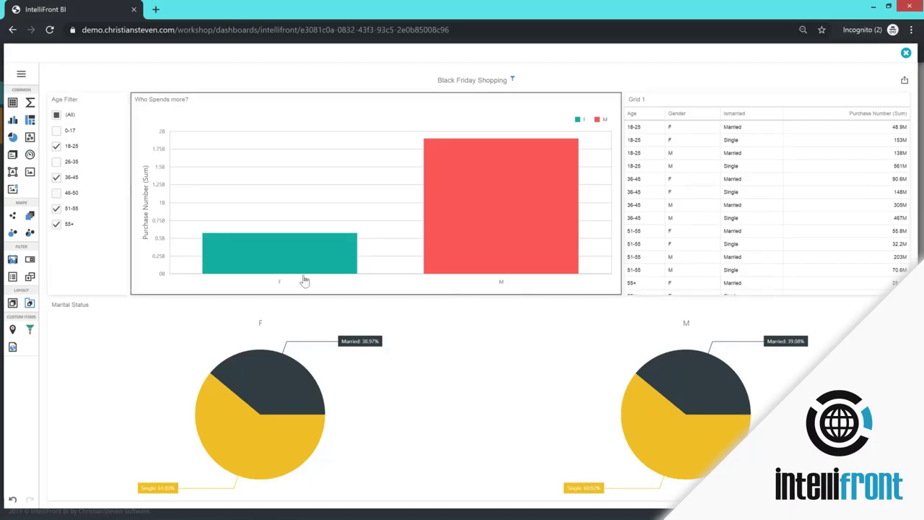
Reselect all age groups in the Age Filter list box.
click(57, 123)
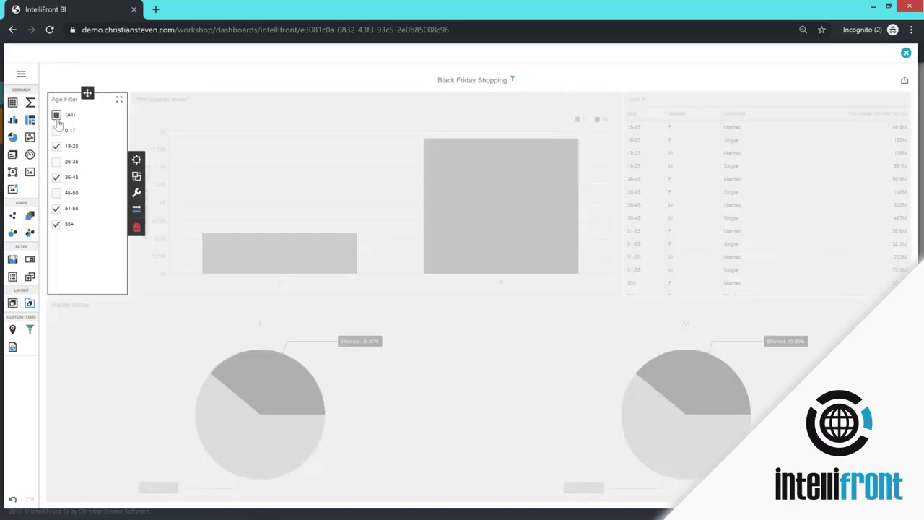
click(57, 116)
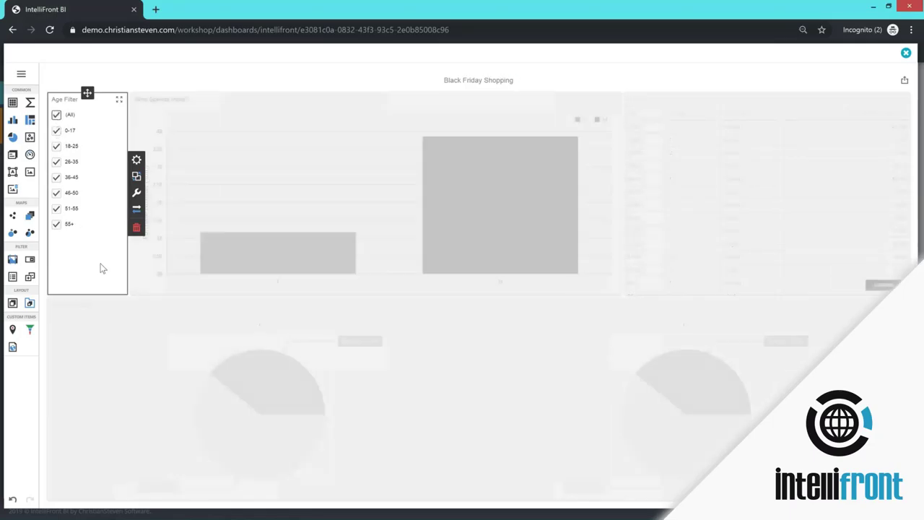
click(226, 62)
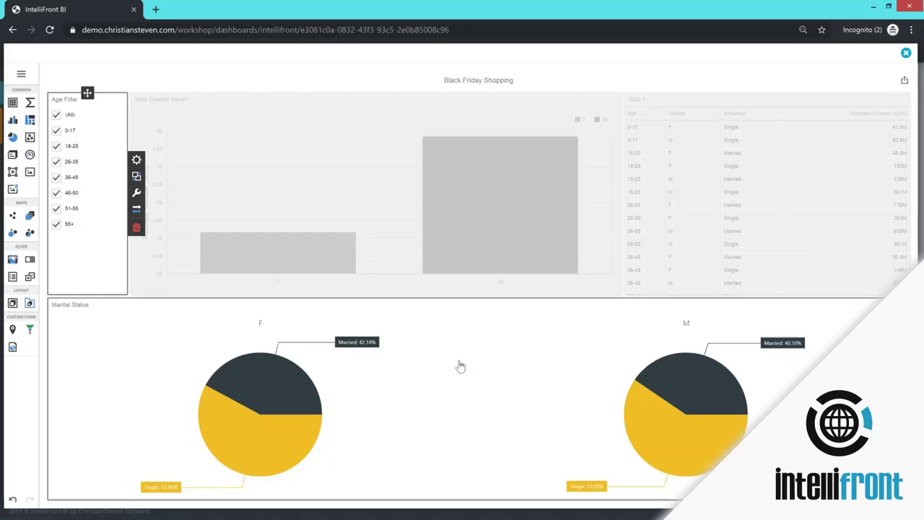
click(465, 167)
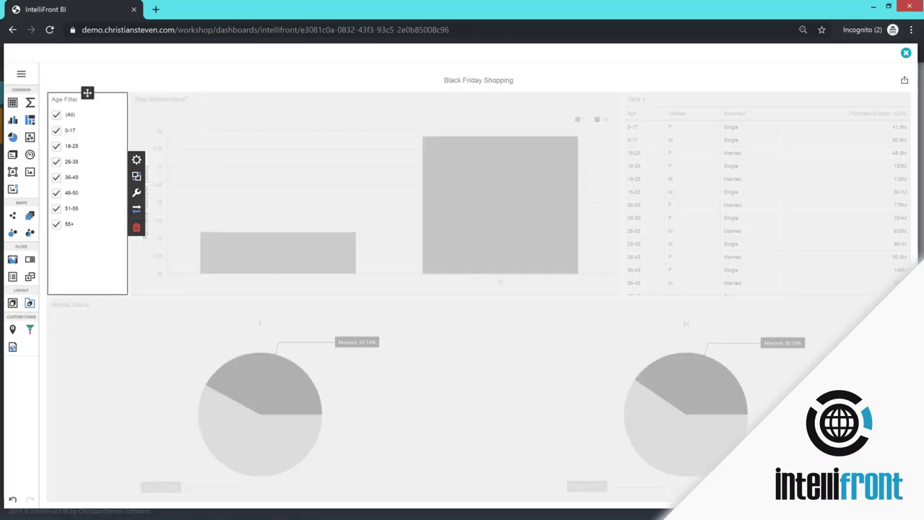
click(297, 61)
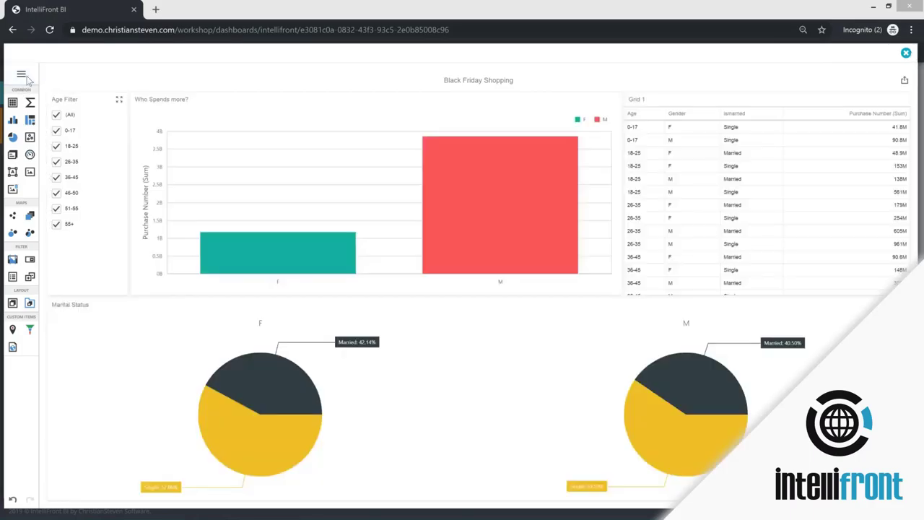
Close the dashboard builder, confirming the exit, and save the Black Friday Shopping dashboard from its settings page.
click(24, 77)
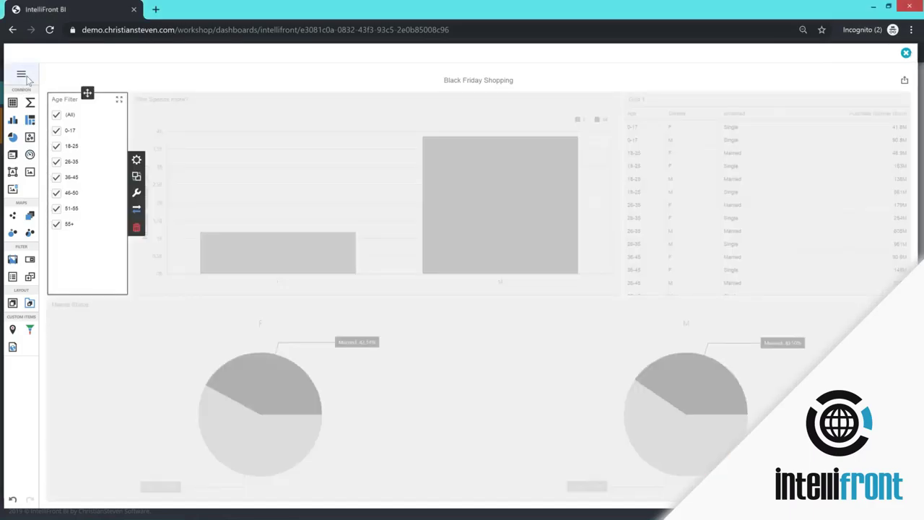
click(26, 78)
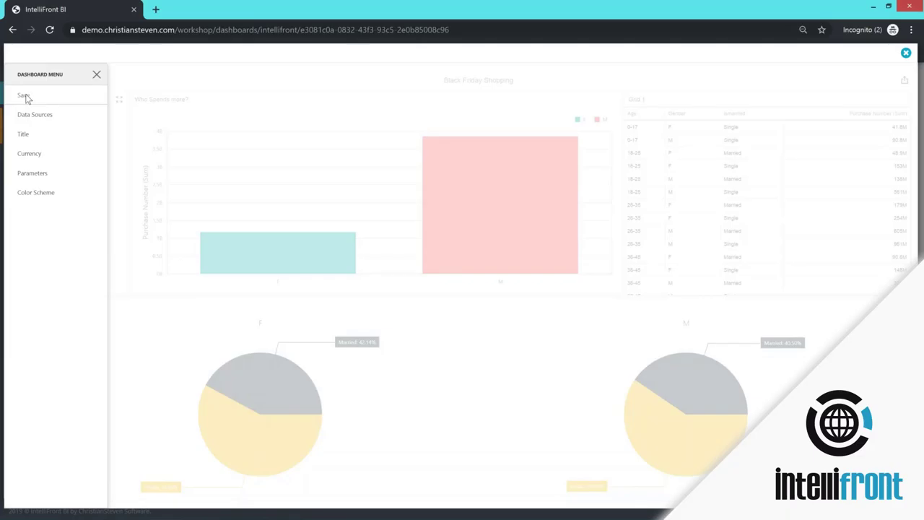
click(98, 75)
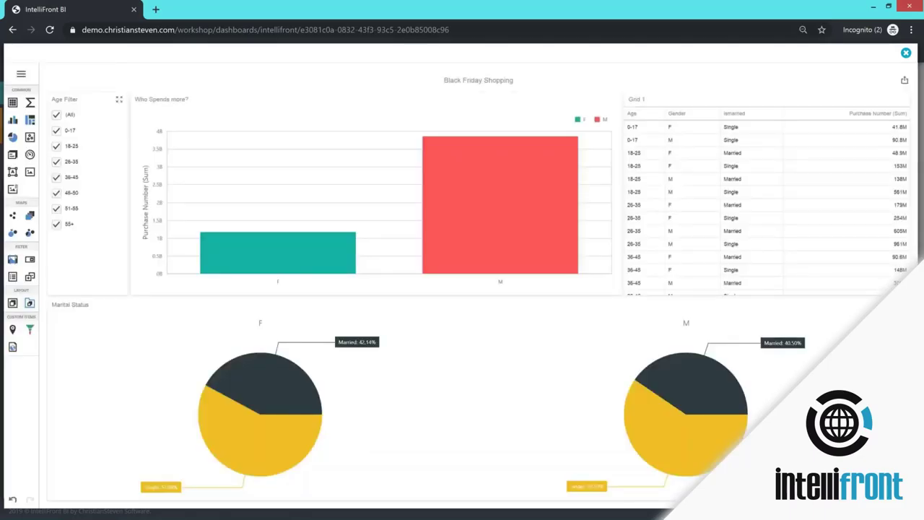
click(905, 52)
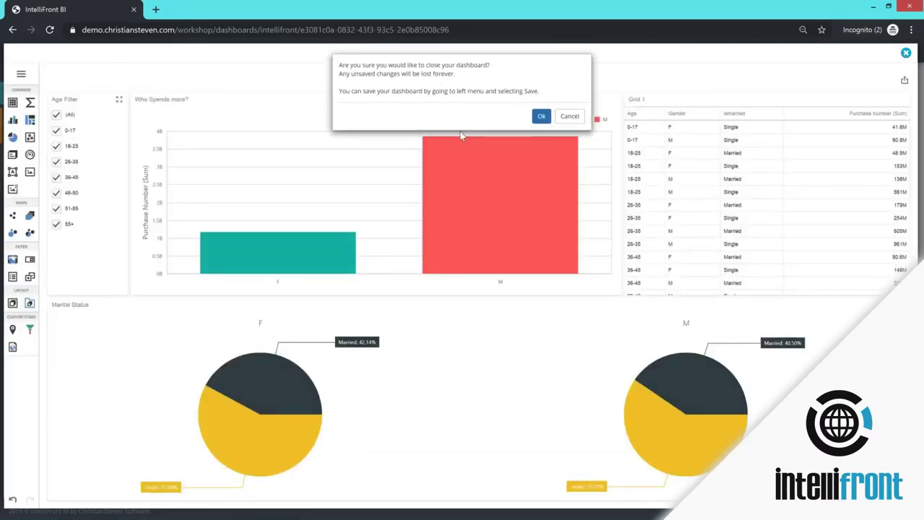
click(537, 116)
click(542, 116)
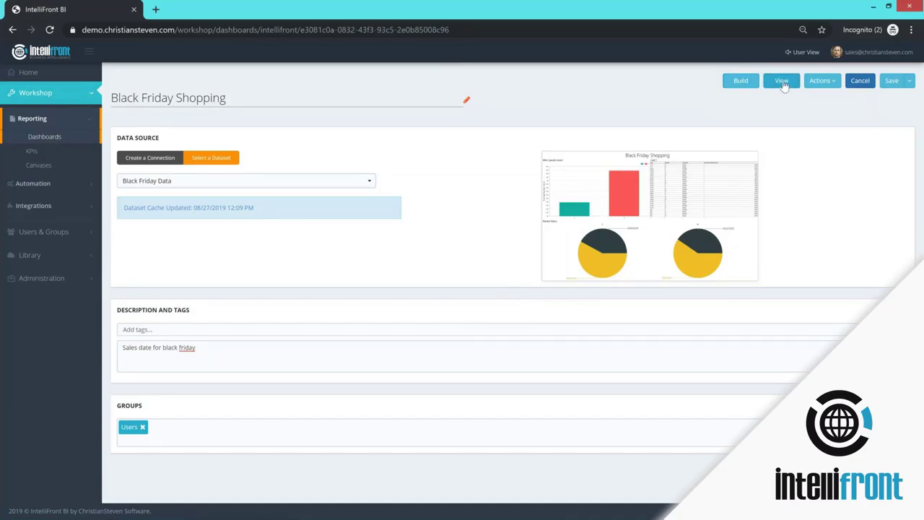
click(826, 83)
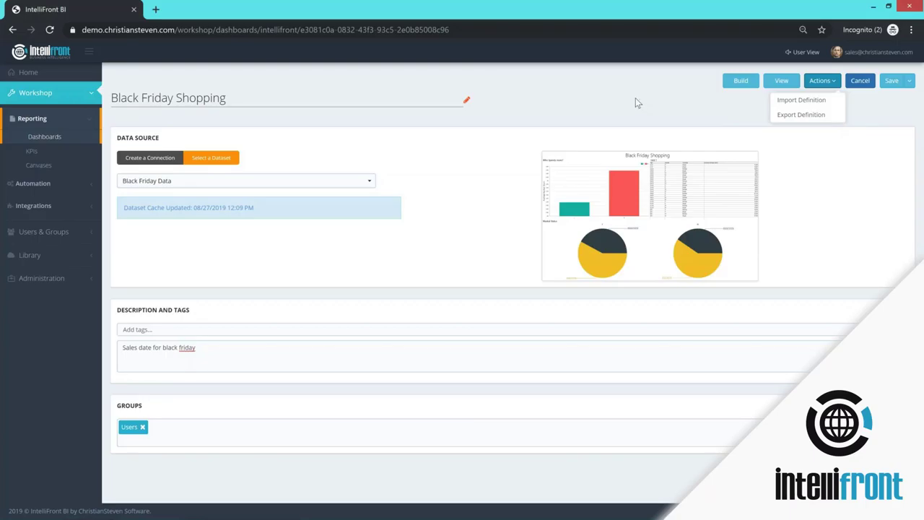
click(892, 80)
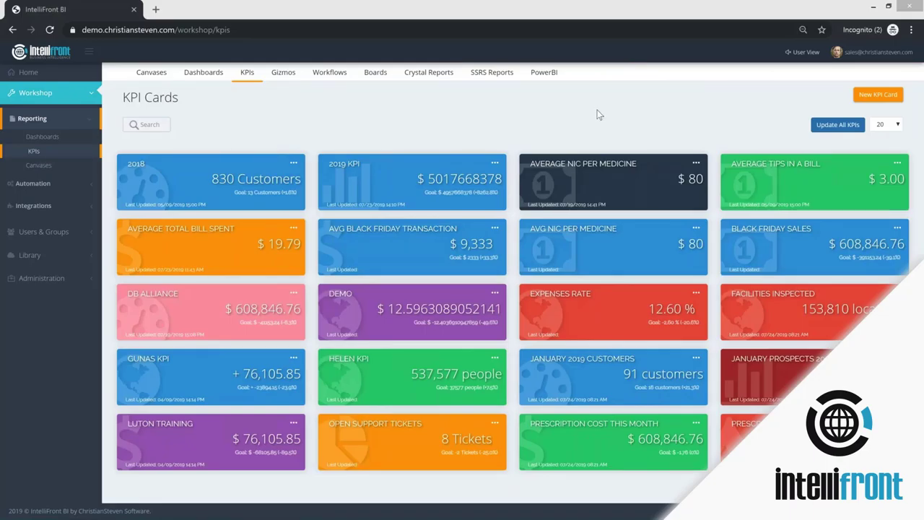
Create a new KPI card and name it Sales Black Friday.
click(877, 94)
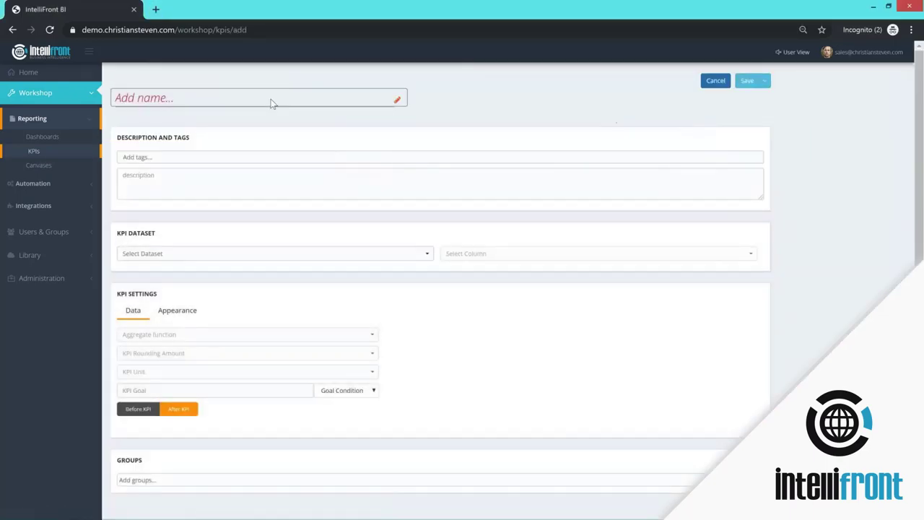
click(272, 99)
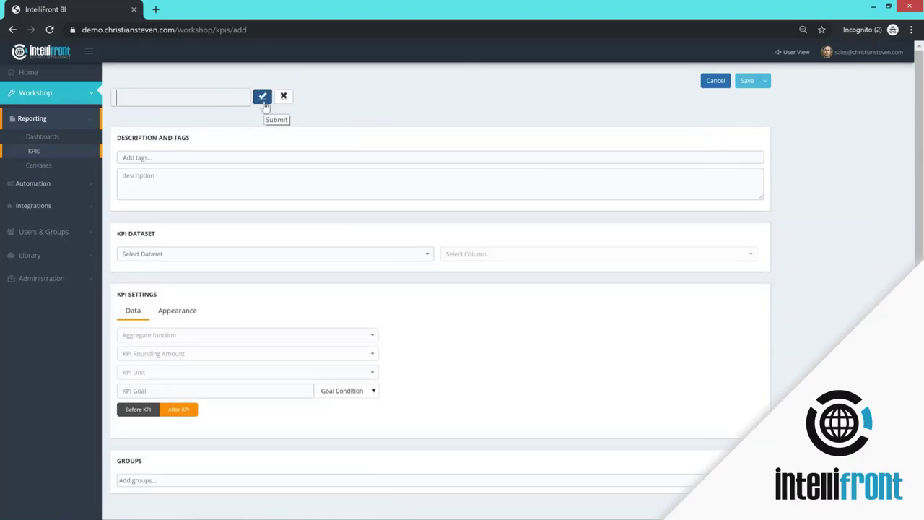
text(Sales Black Friday)
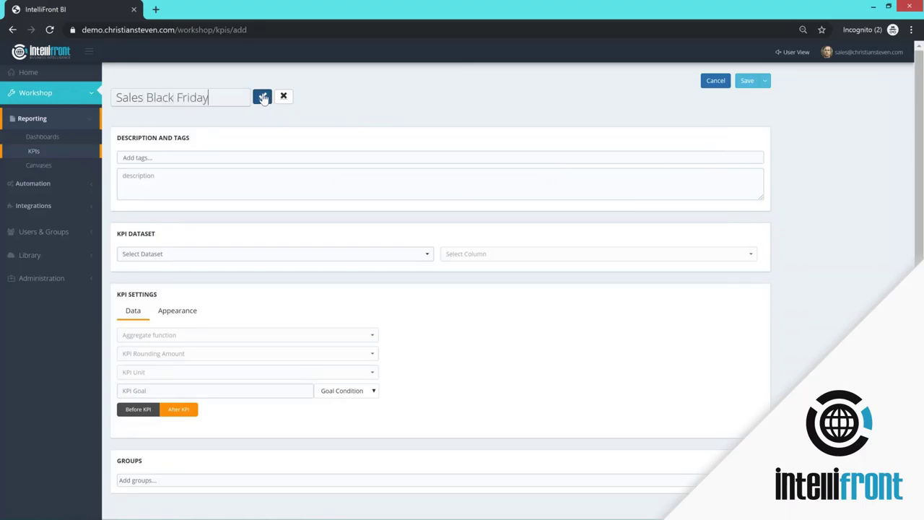
click(263, 101)
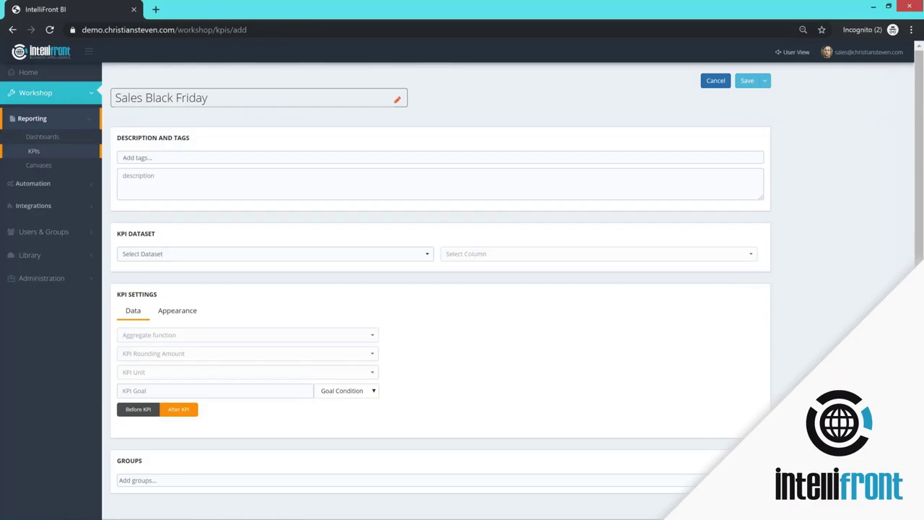
Tag the KPI card with sales and enter the description "Black Friday Sales".
click(169, 159)
click(155, 232)
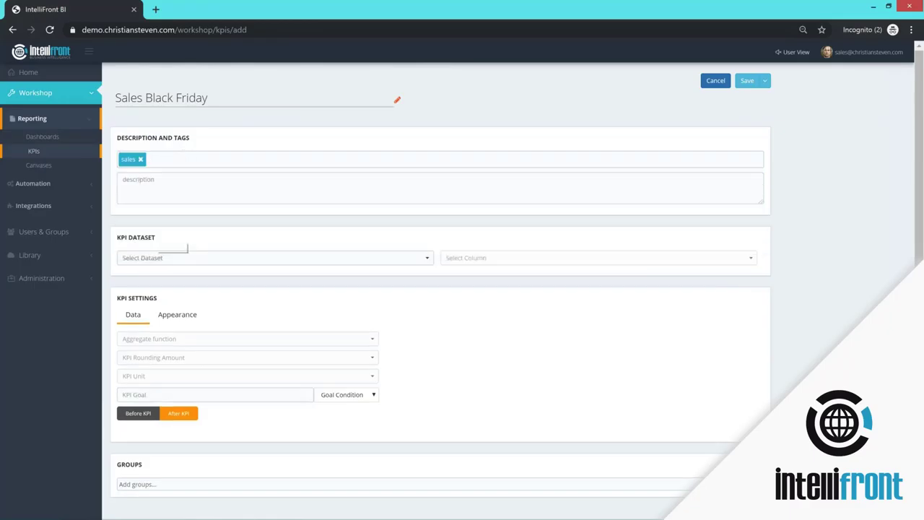
click(155, 200)
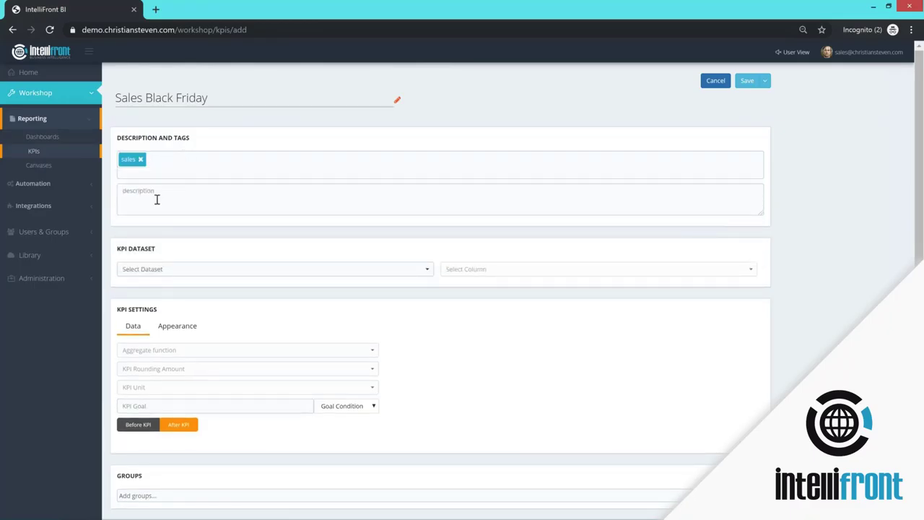
text(Black Friday Sales)
Base the KPI card on the CategorySales column of the Sales dataset.
click(426, 269)
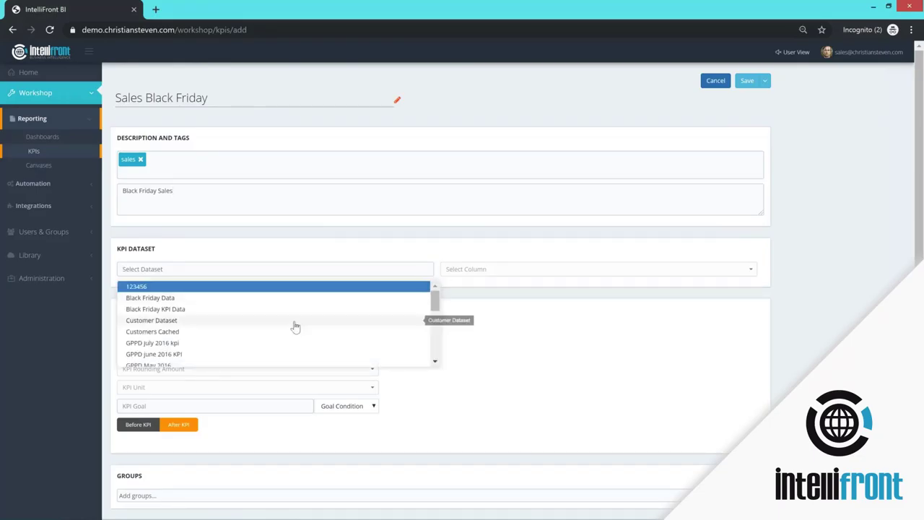
scroll(295, 325, down, 5)
scroll(274, 332, down, 1)
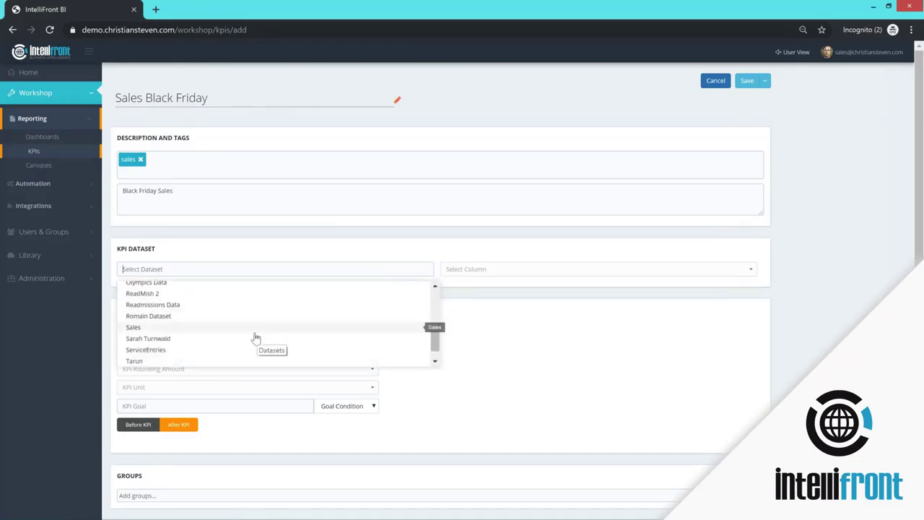
click(254, 329)
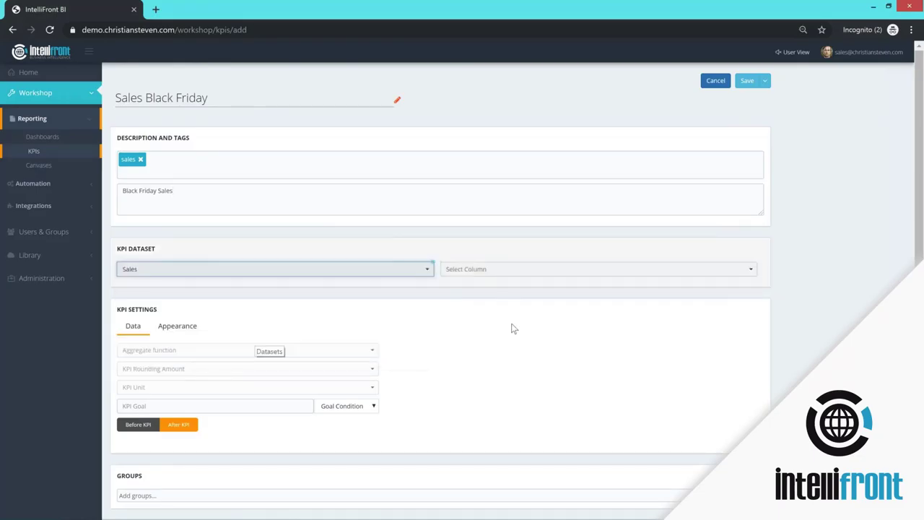
click(503, 268)
click(490, 301)
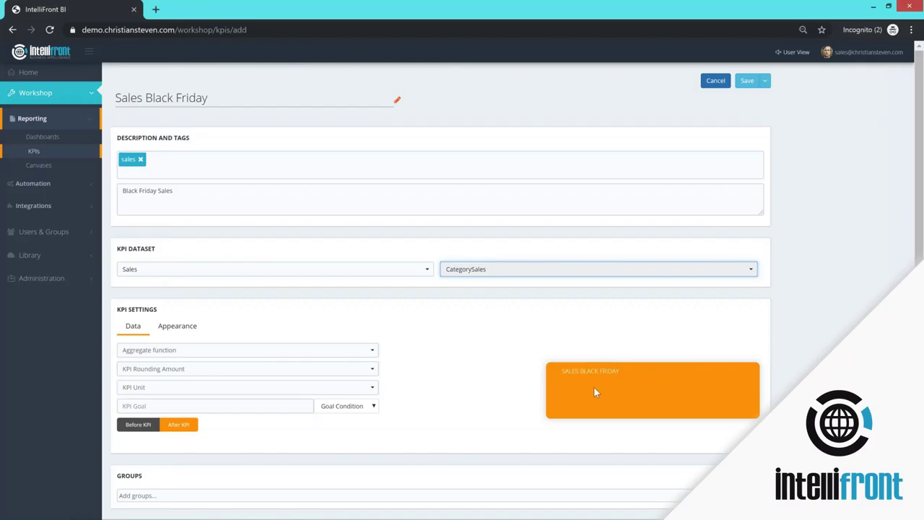
Aggregate the KPI value with SUM and set its rounding amount to 2.
click(372, 351)
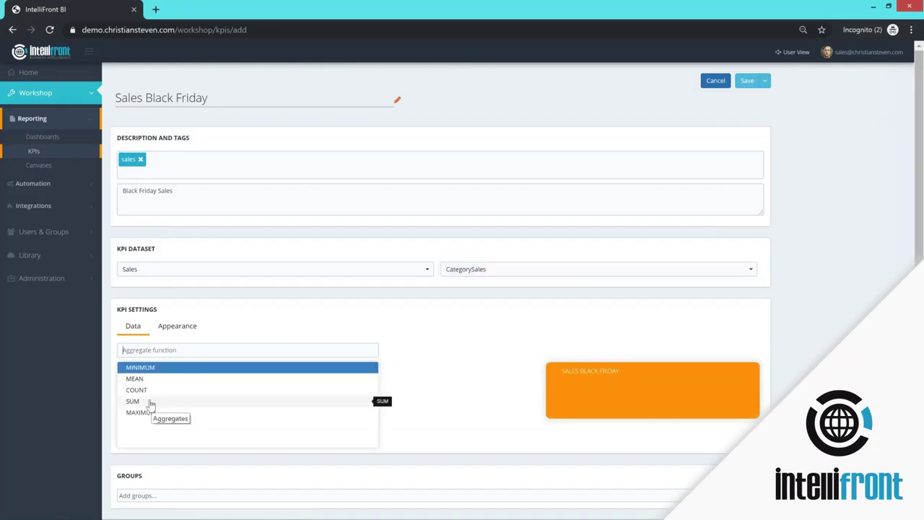
click(216, 400)
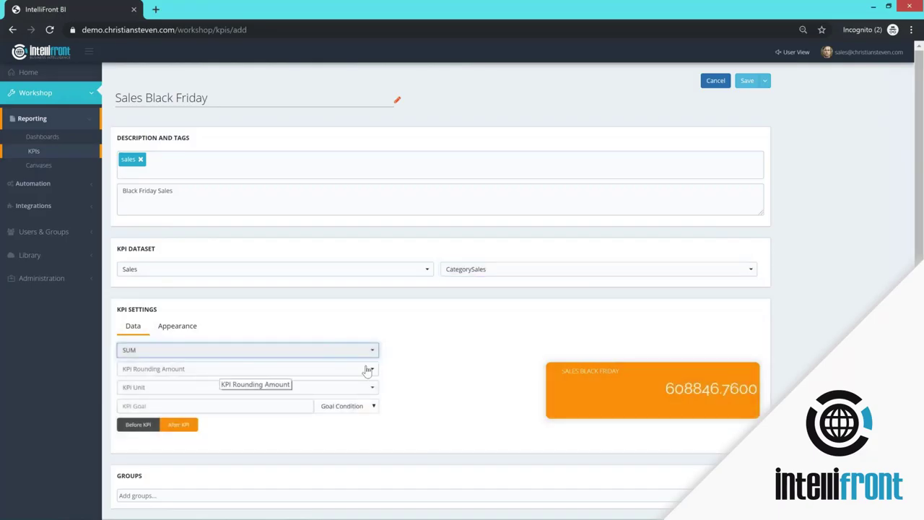
click(375, 371)
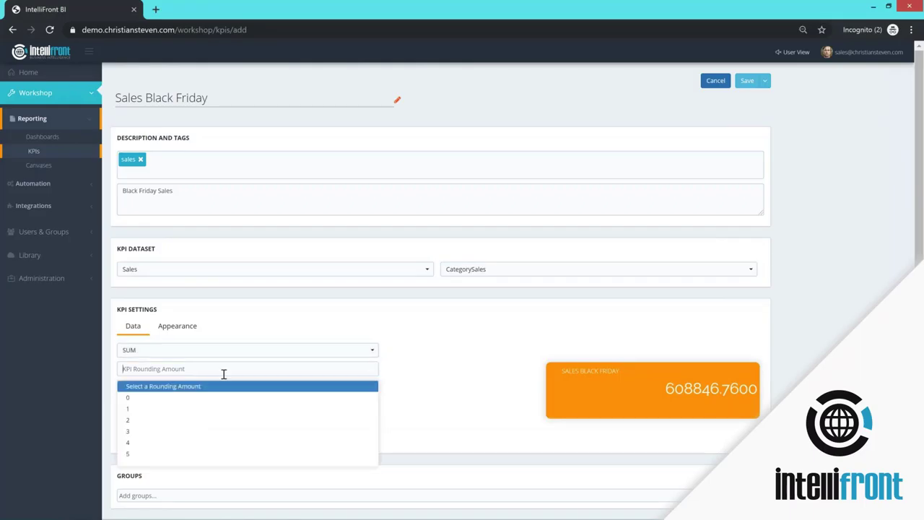
click(150, 421)
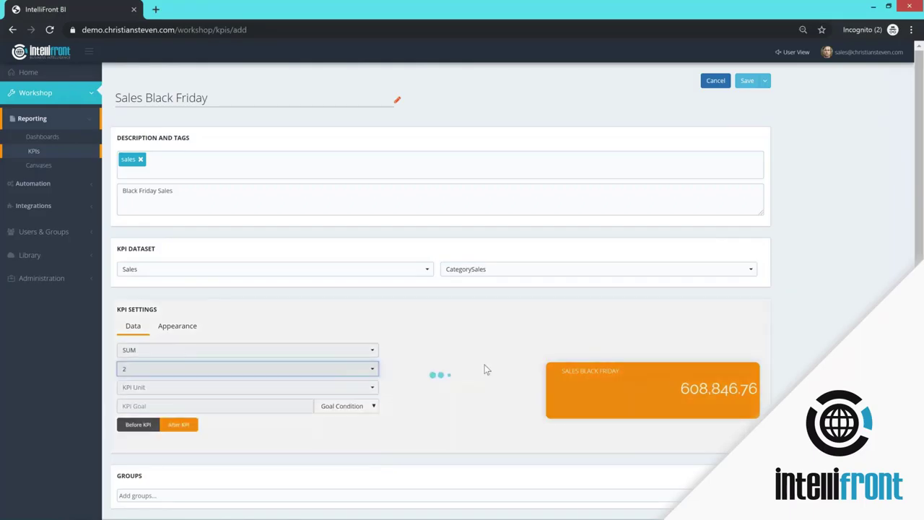
Set the KPI unit to $ and place it before the KPI value.
click(373, 389)
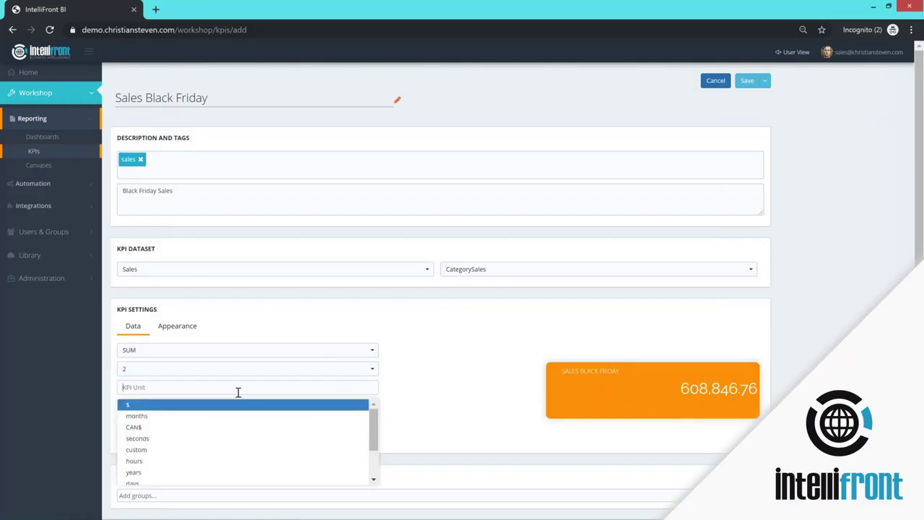
click(150, 407)
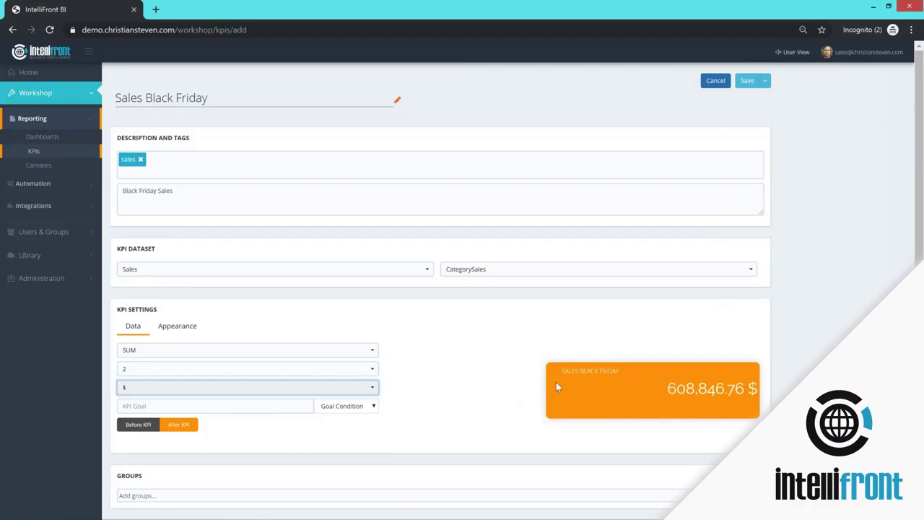
click(138, 424)
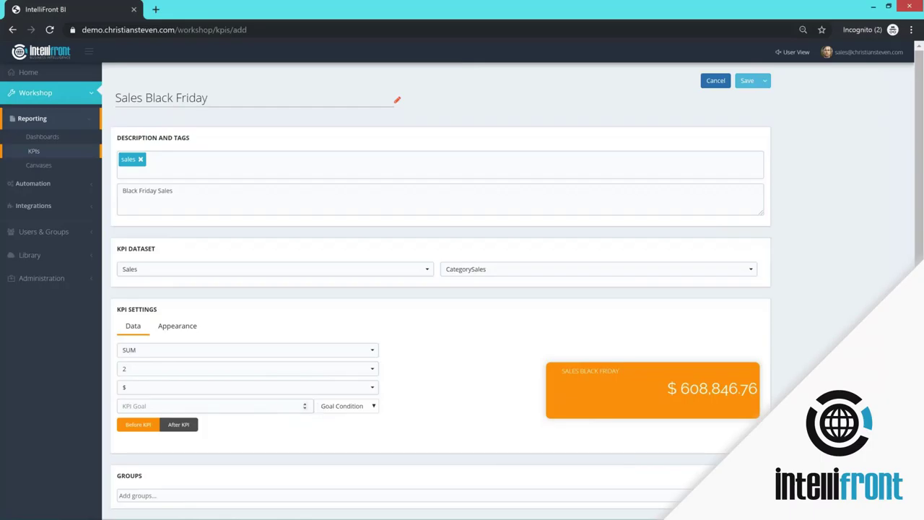
Set the KPI goal to 700000.00 with the goal condition Greater Than.
text(700000.00)
click(374, 406)
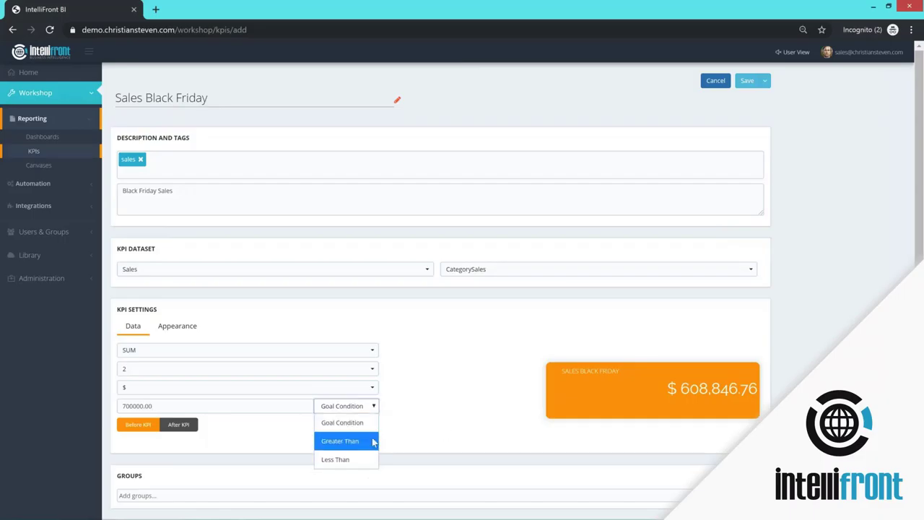
click(371, 439)
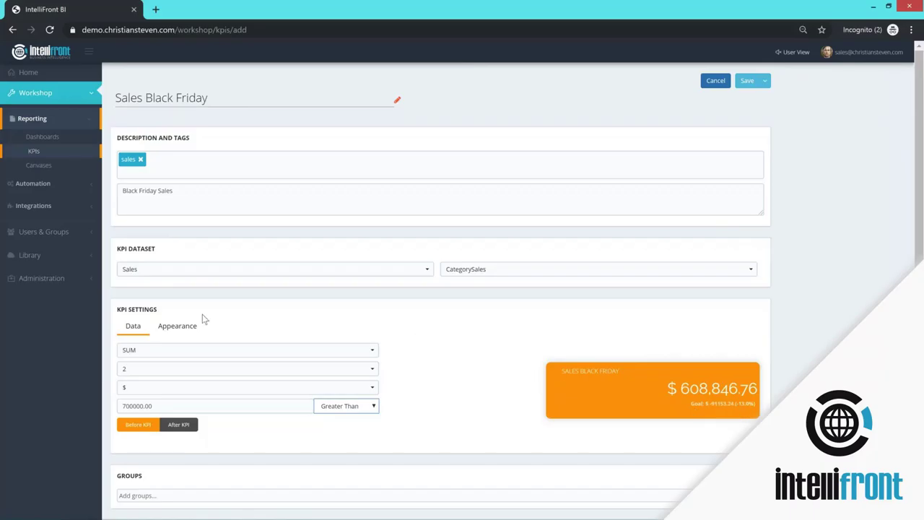
Give the KPI card a green color and the banknote glyph.
click(182, 334)
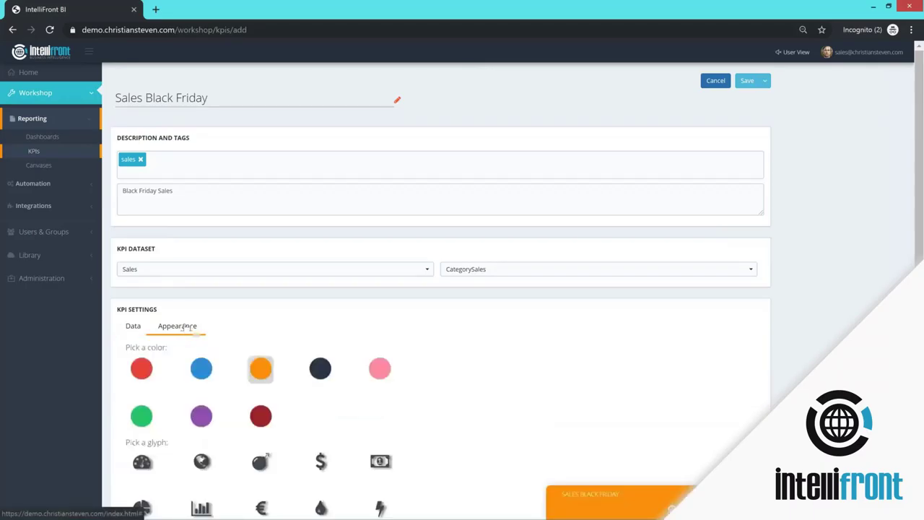
scroll(552, 353, down, 2)
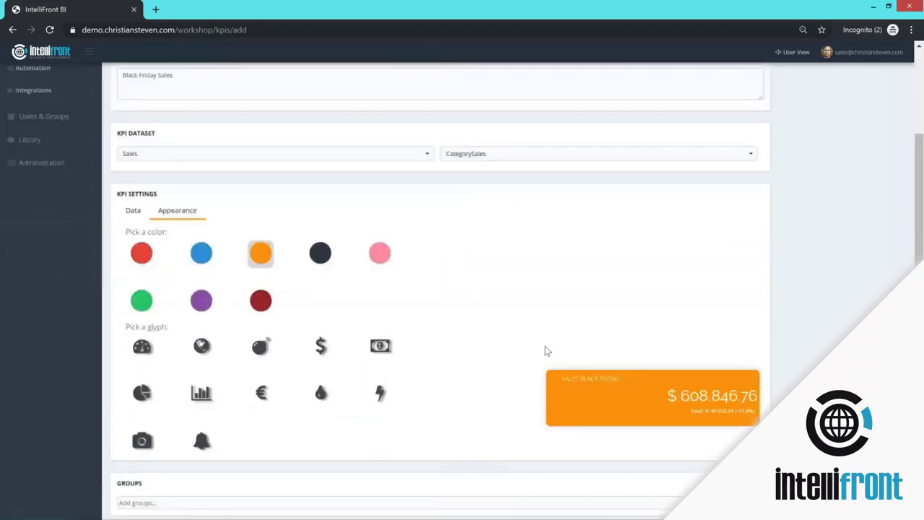
click(142, 305)
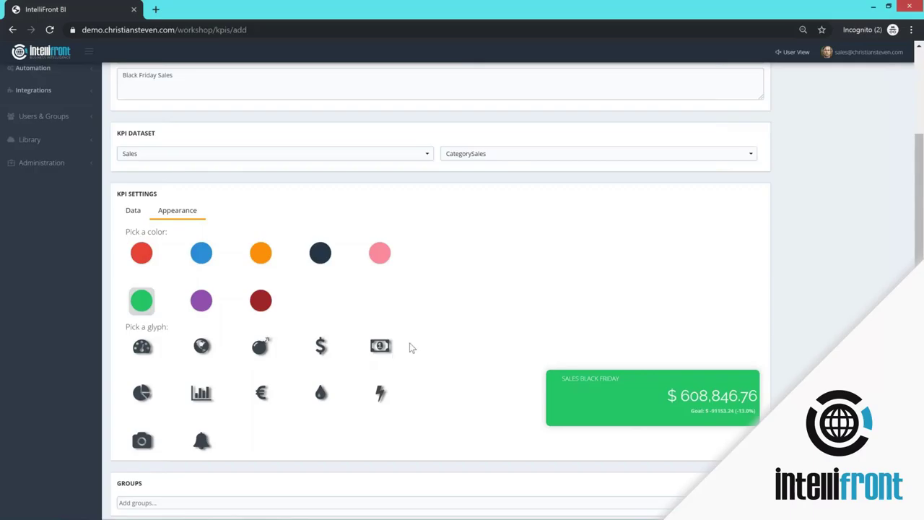
click(381, 349)
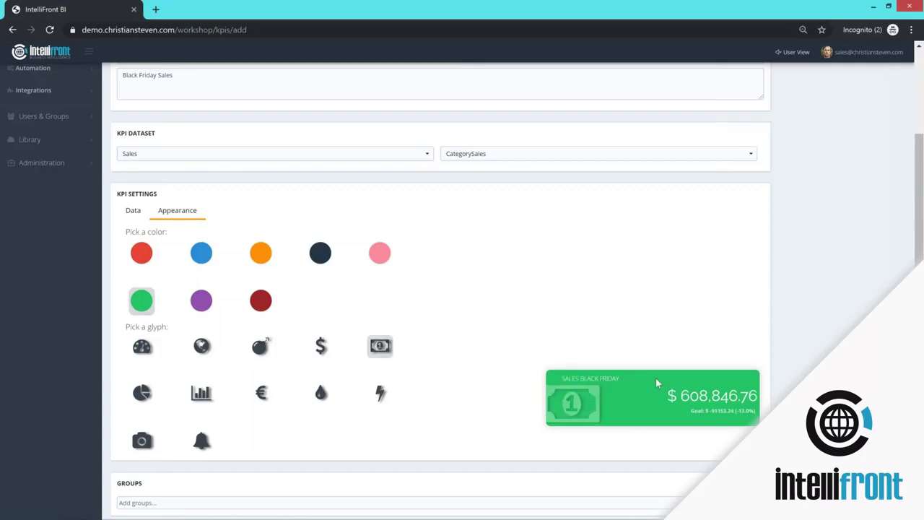
click(382, 395)
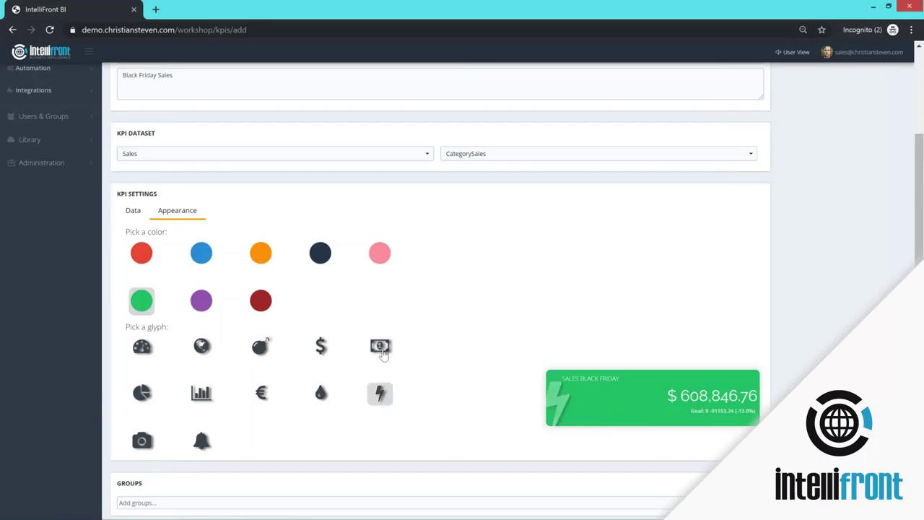
click(381, 346)
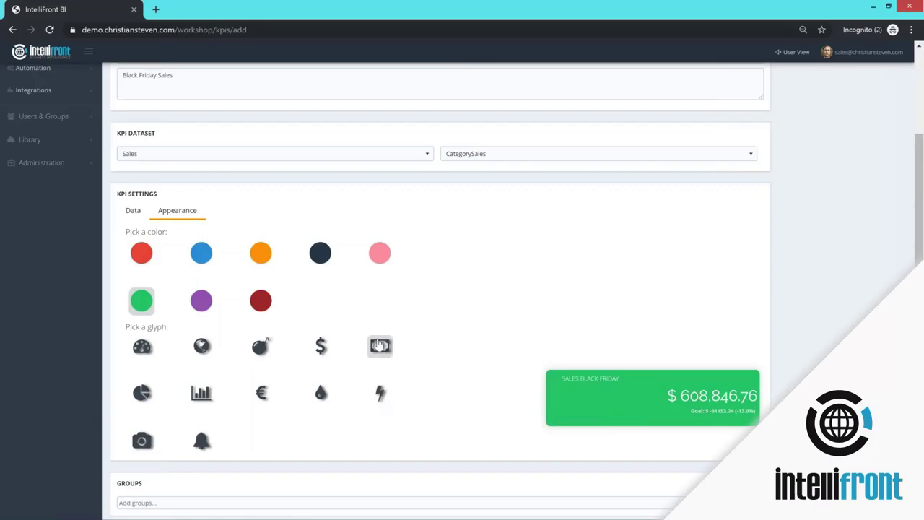
Assign the Users group to the KPI card.
scroll(455, 316, down, 1)
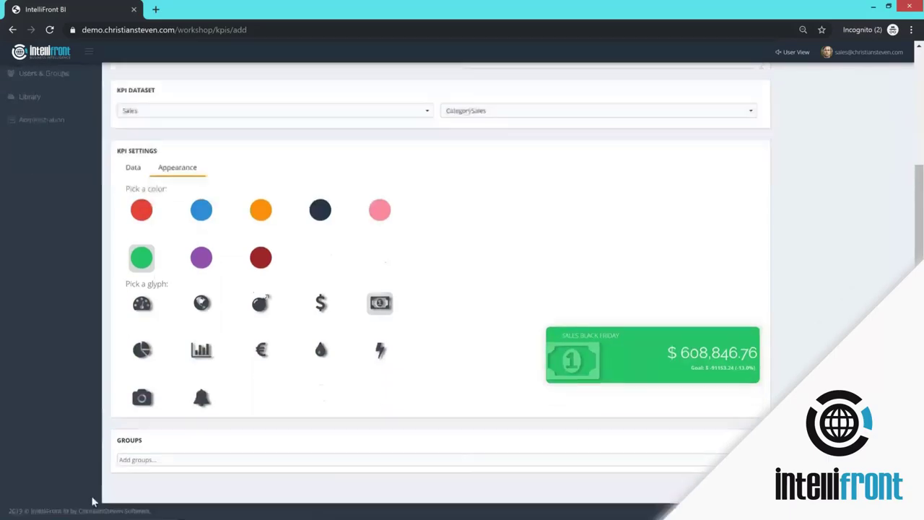
click(146, 460)
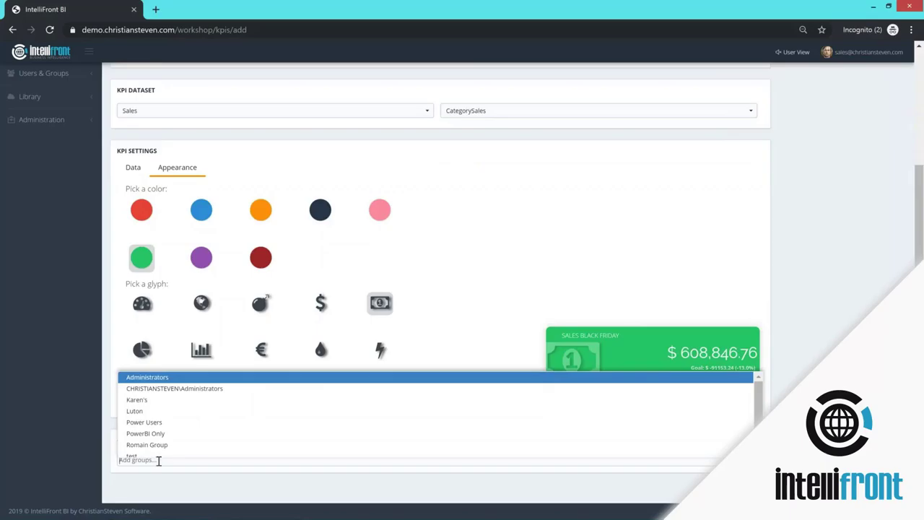
scroll(211, 431, down, 1)
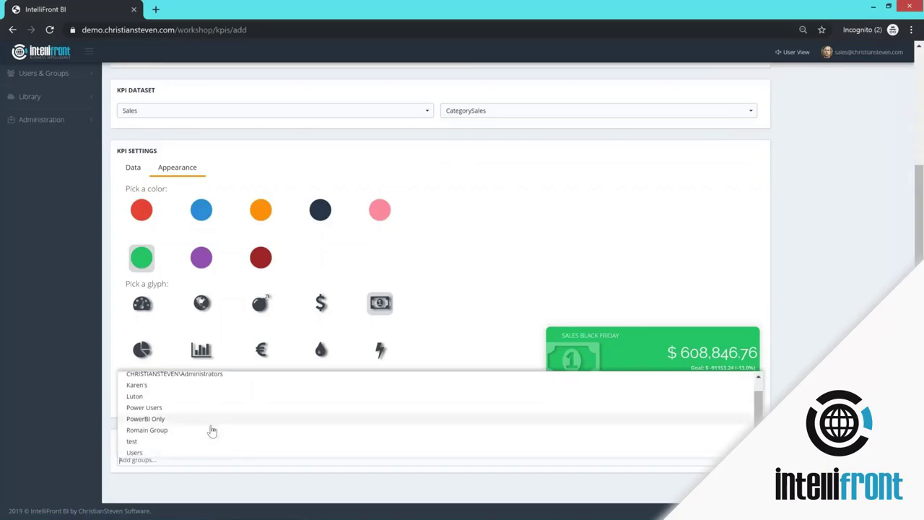
click(166, 455)
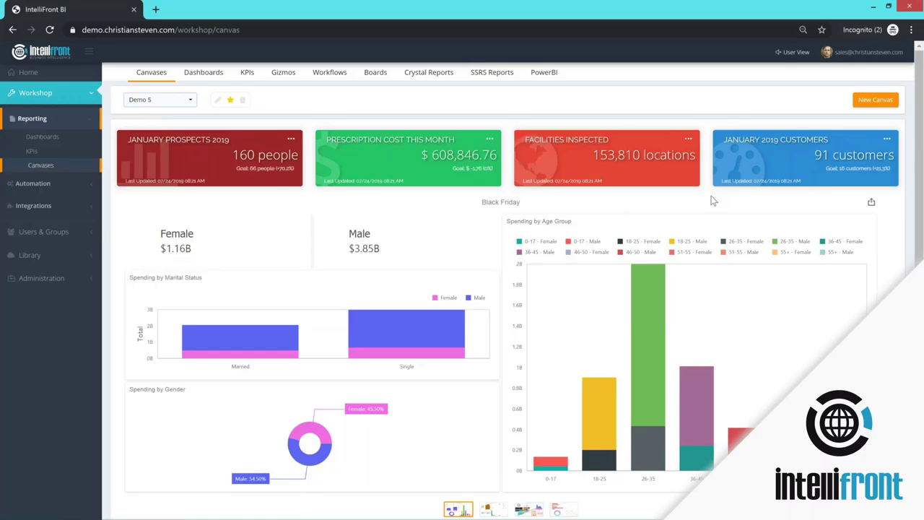
Create a new canvas named "Sales Data Canvas" with the description "All Sales Data".
click(869, 101)
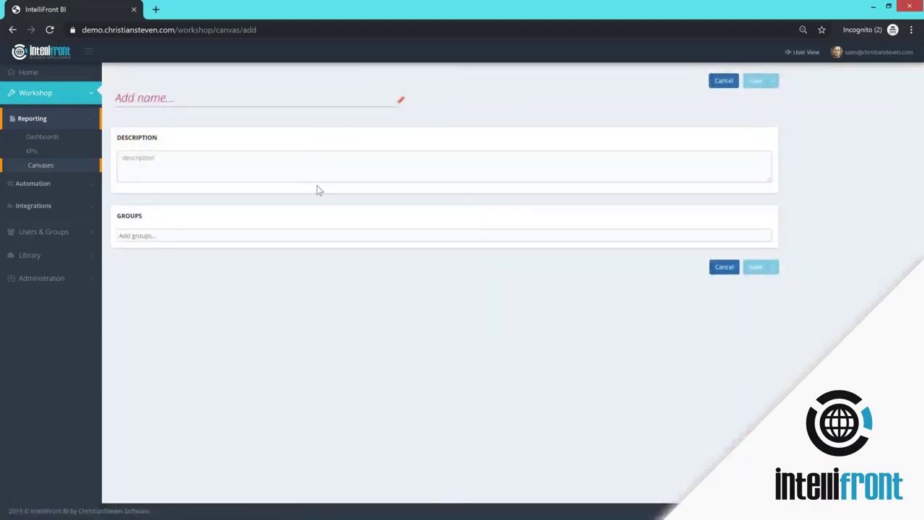
click(212, 94)
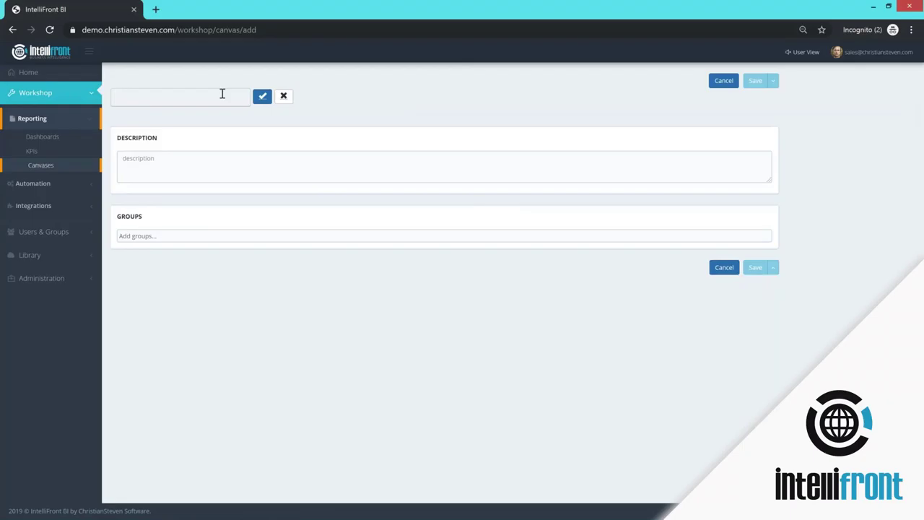
text(Sales Data Canvas)
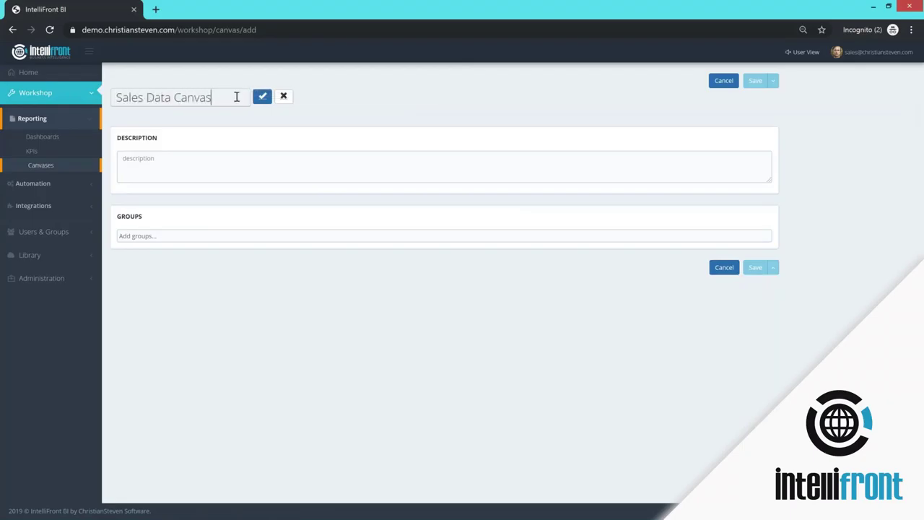
click(262, 96)
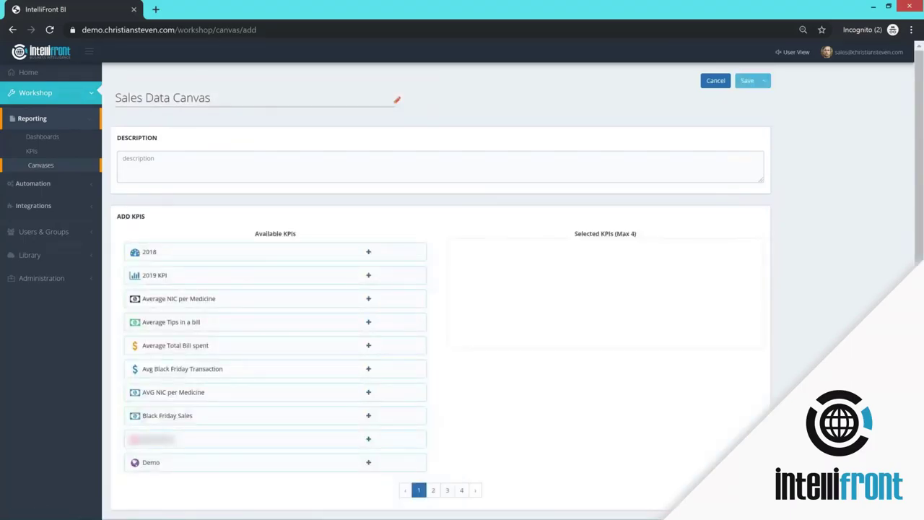
click(167, 163)
text(All Sales Data)
Add the KPIs Average Tips in a bill, Black Friday Sales, Average Total Bill spent and 2019 KPI to the canvas.
scroll(425, 226, down, 1)
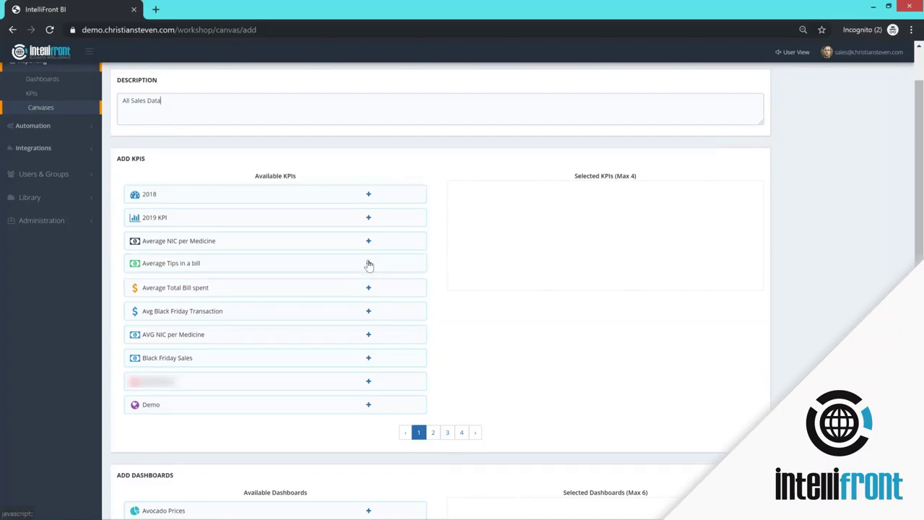
drag(332, 260, 602, 212)
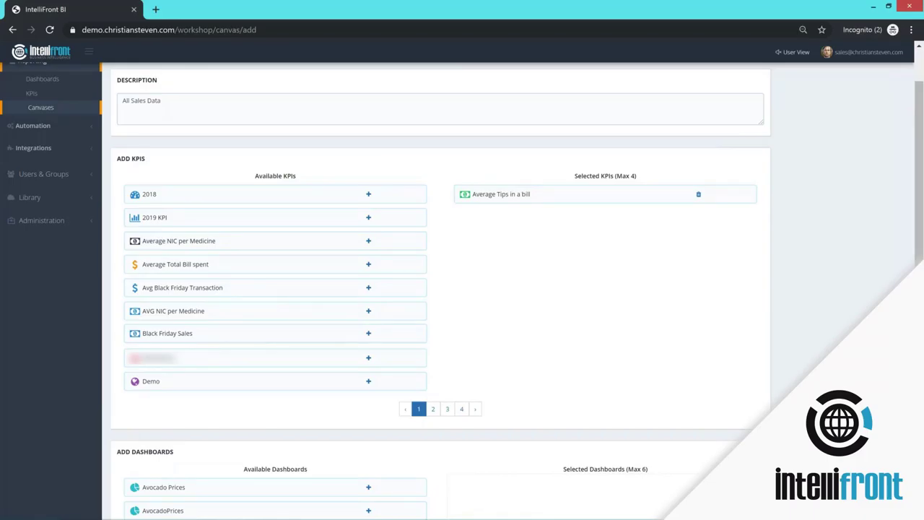
drag(217, 333, 554, 216)
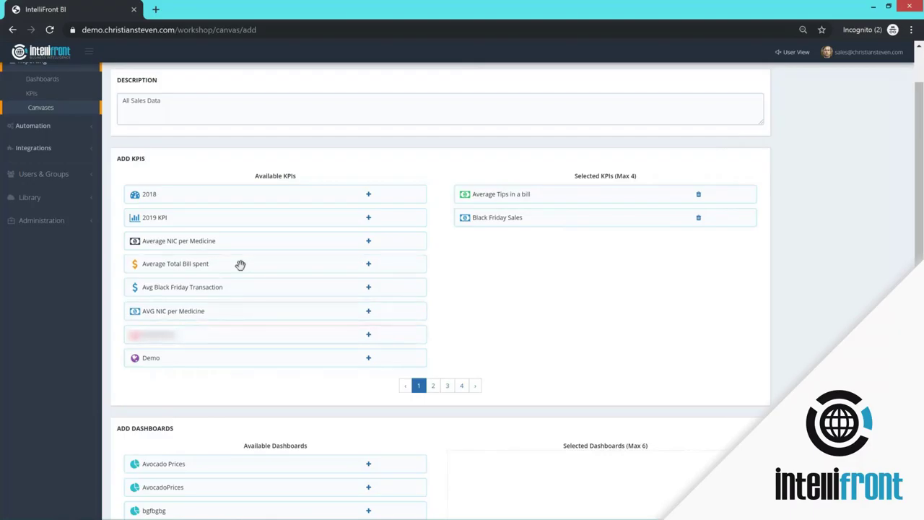
drag(240, 265, 497, 255)
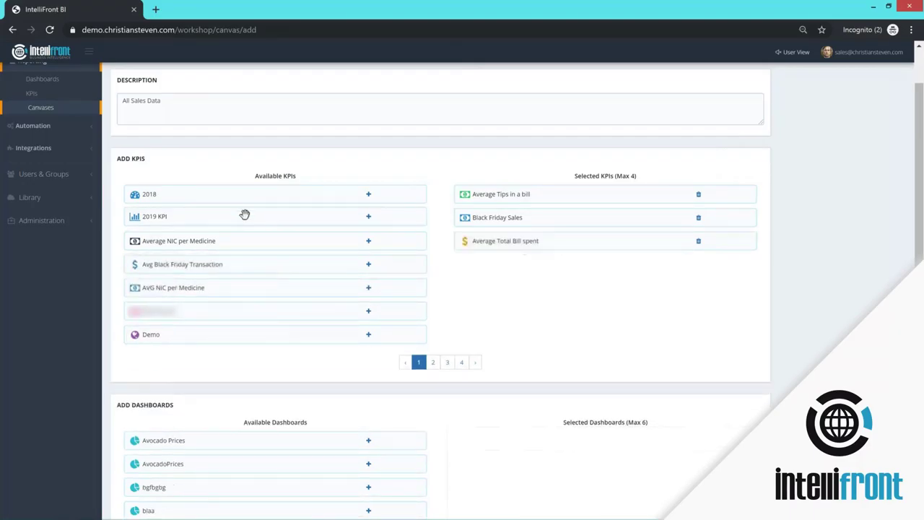
drag(244, 214, 559, 289)
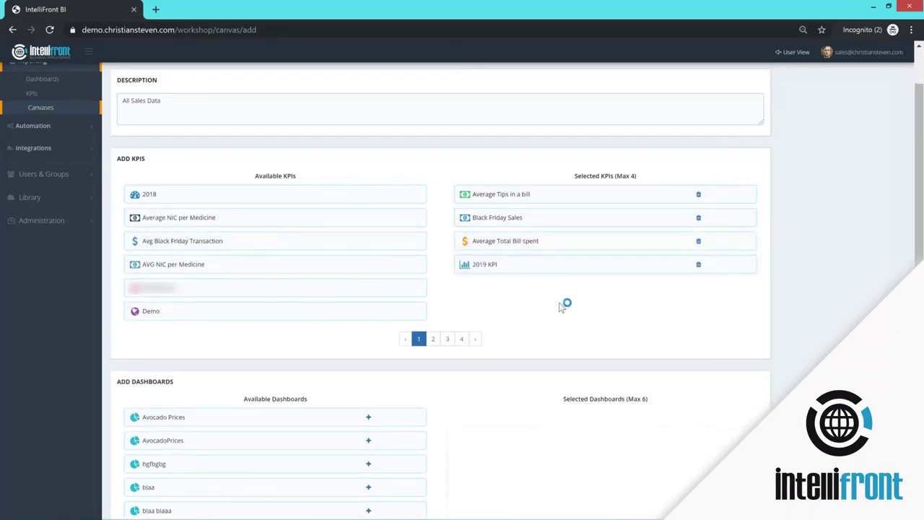
Add the dashboards Avocado Prices, Black Friday Sales Analysis, demo test 1 and Black Friday Shopping to the canvas.
scroll(505, 317, down, 3)
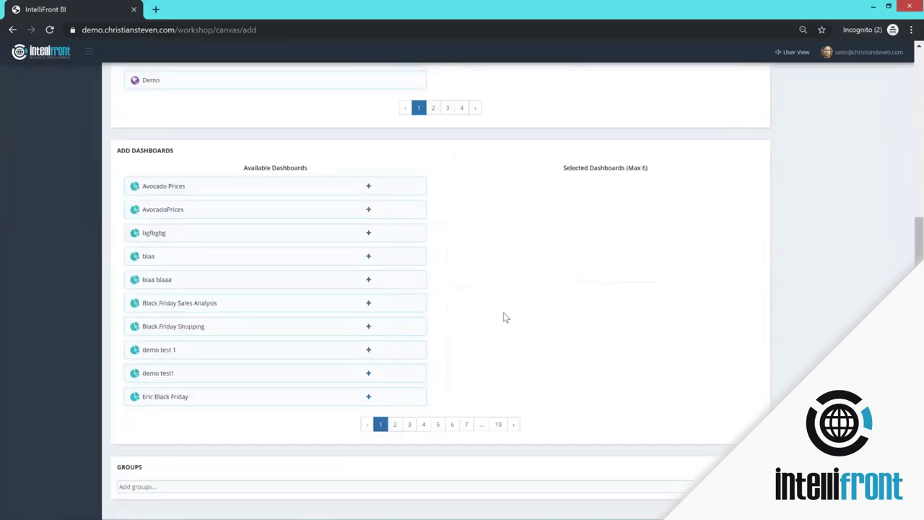
scroll(506, 315, down, 1)
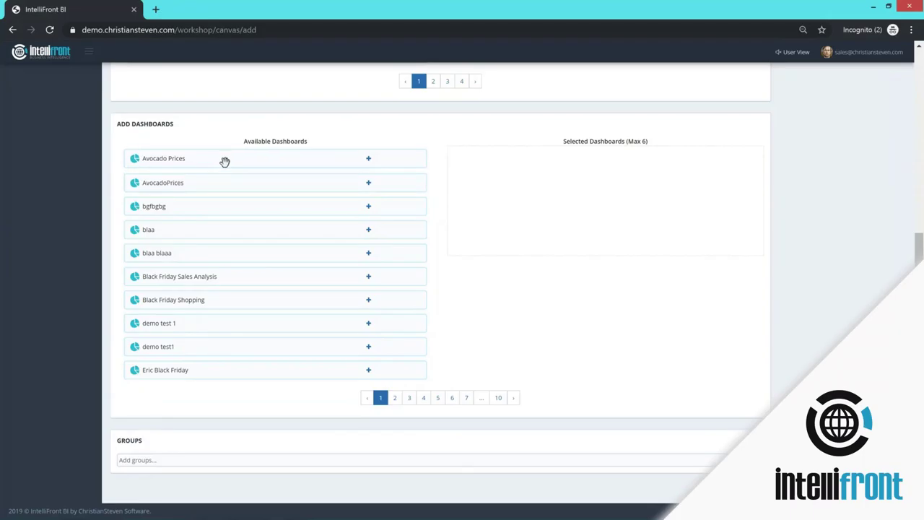
drag(224, 162, 534, 193)
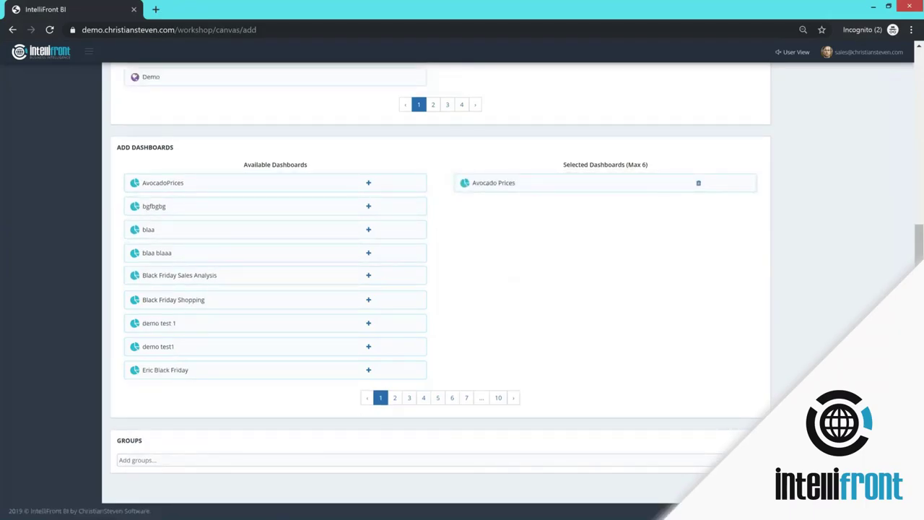
drag(179, 275, 534, 206)
drag(216, 323, 538, 278)
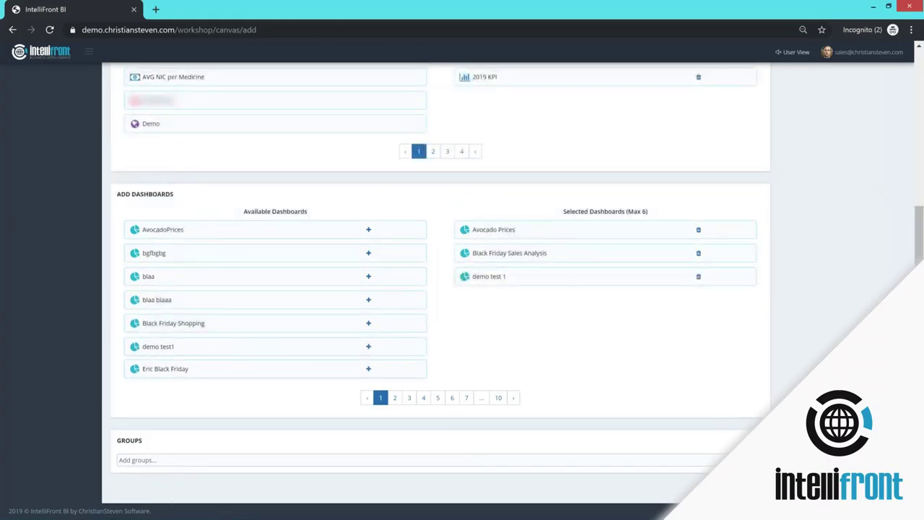
drag(173, 322, 534, 344)
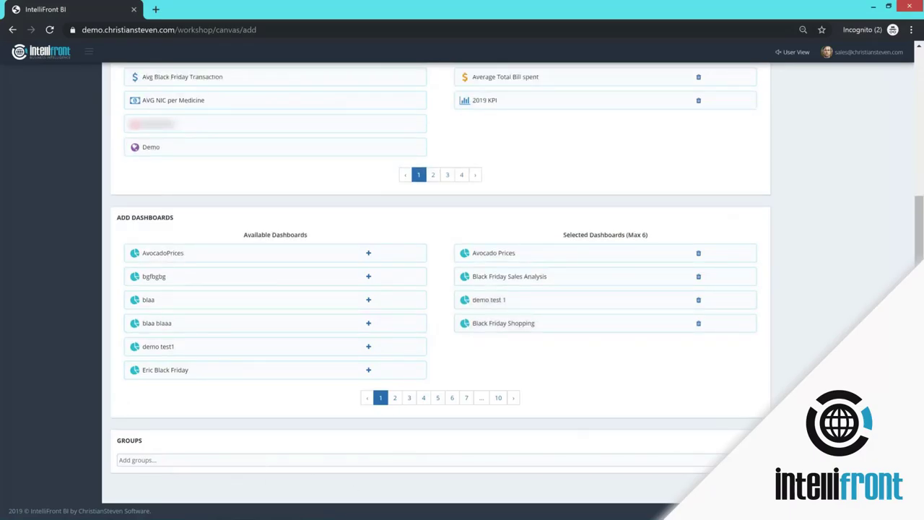
Assign the Users group to the canvas and save it.
click(231, 459)
scroll(186, 499, down, 1)
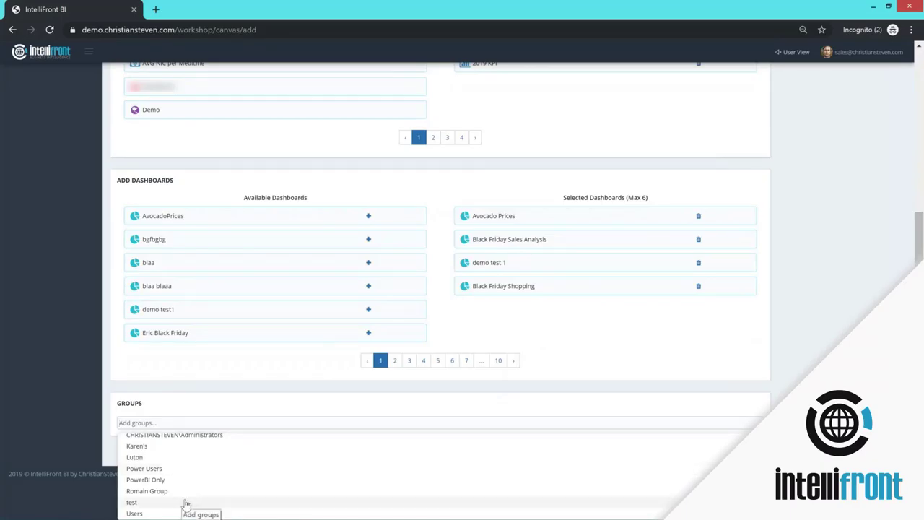
click(186, 513)
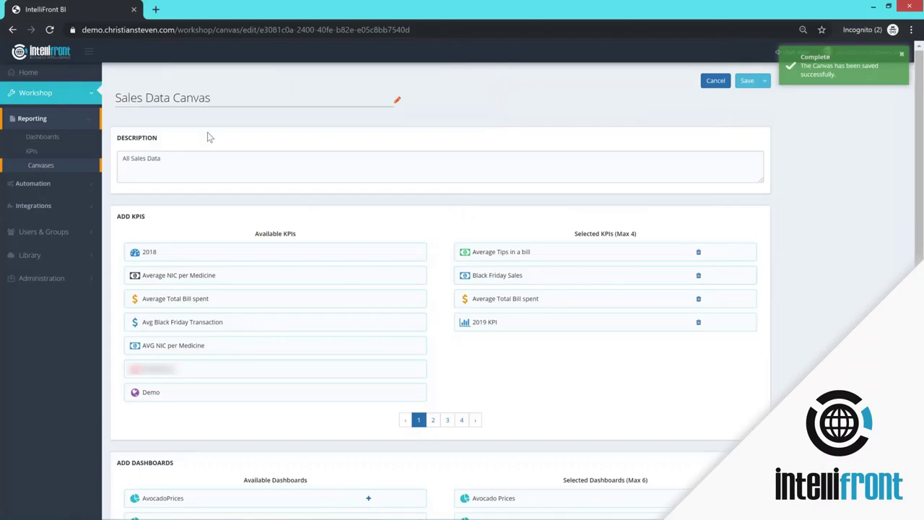
click(747, 81)
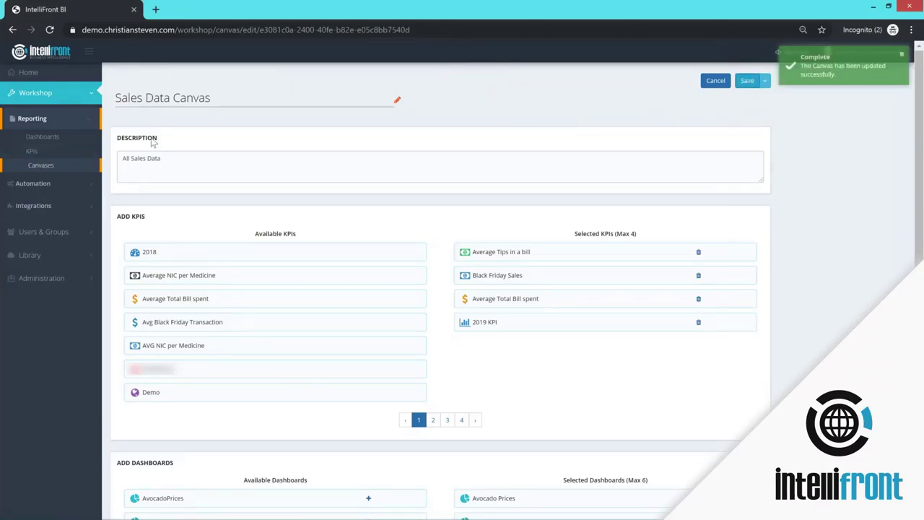
Go to the canvases overview and display the Sales Data Canvas.
click(32, 151)
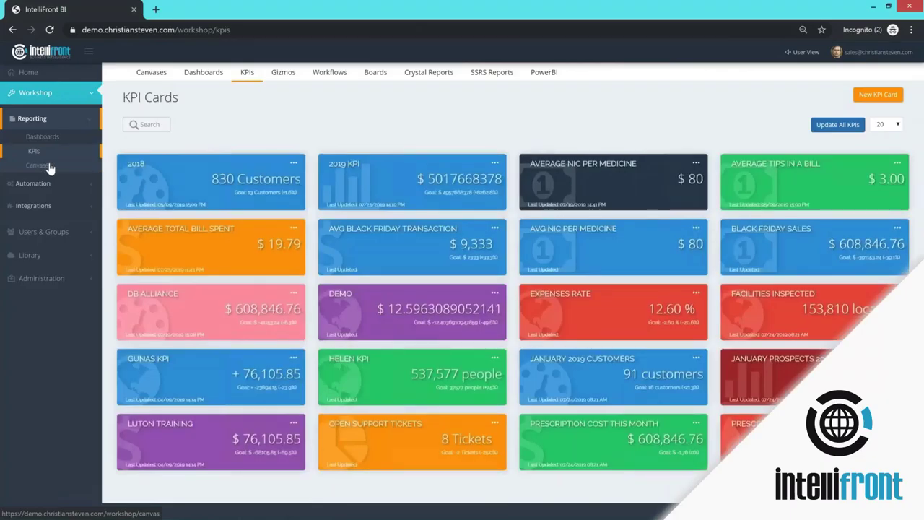
click(41, 165)
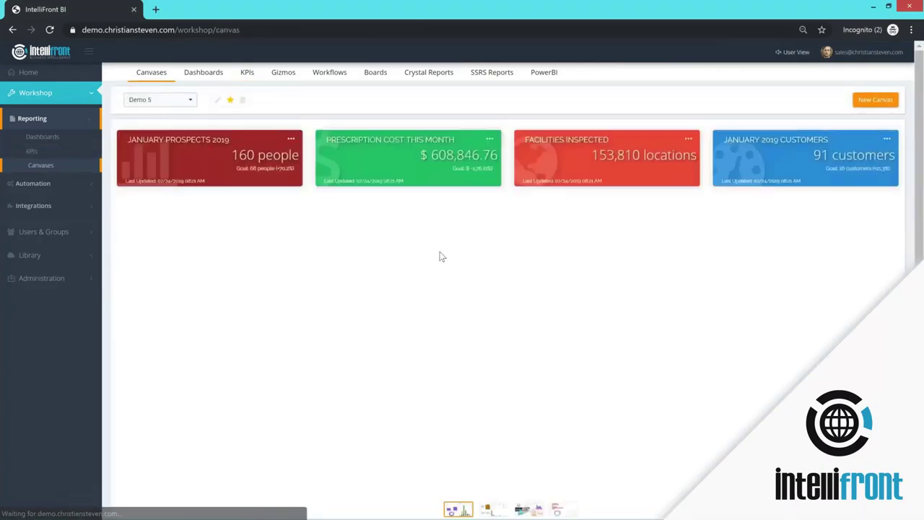
click(192, 101)
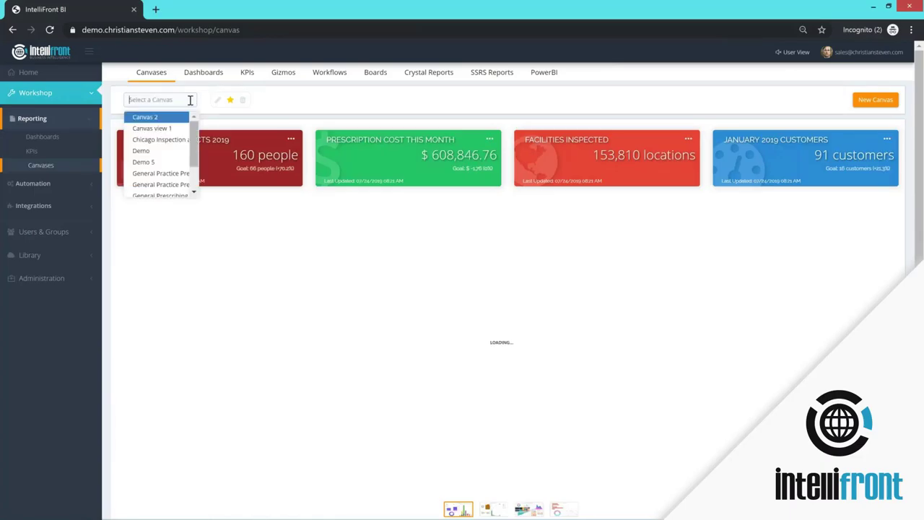
scroll(174, 166, down, 3)
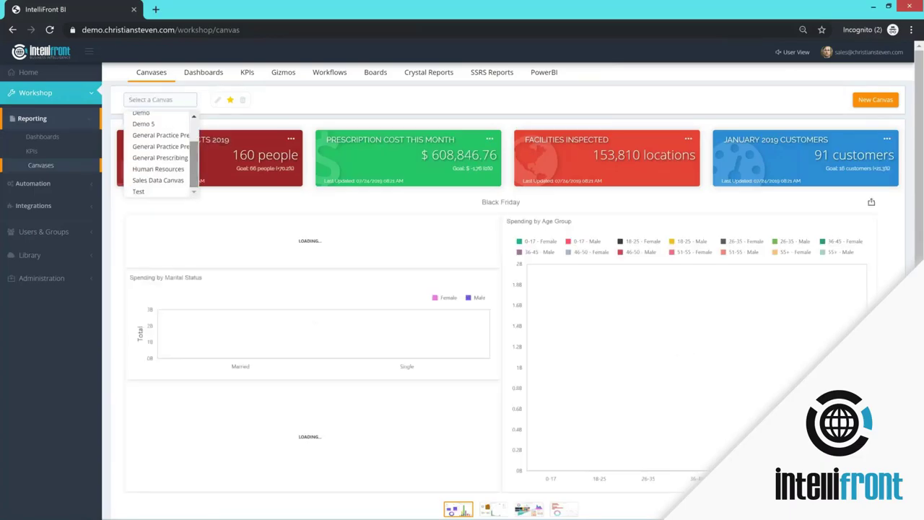
click(171, 180)
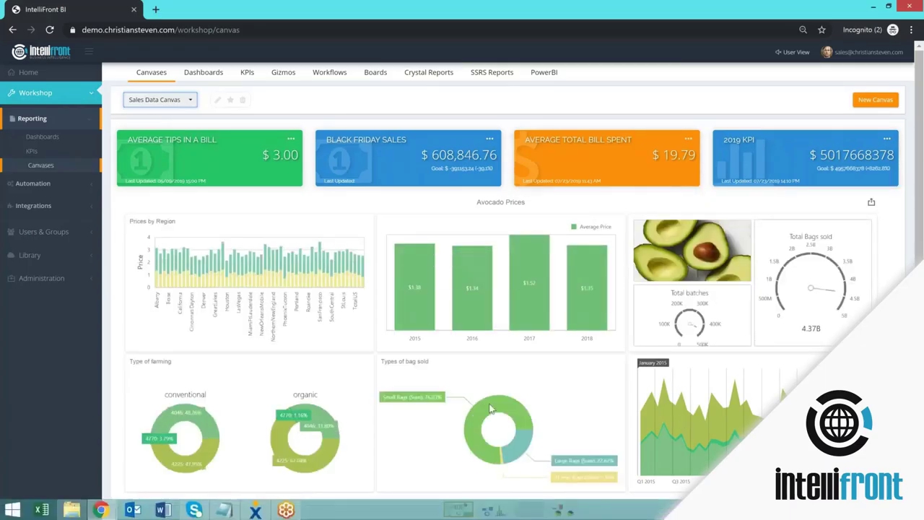
View the canvas's Black Friday Sales Analysis and Black Friday Shopping dashboards, and mark the canvas as favorite.
click(493, 509)
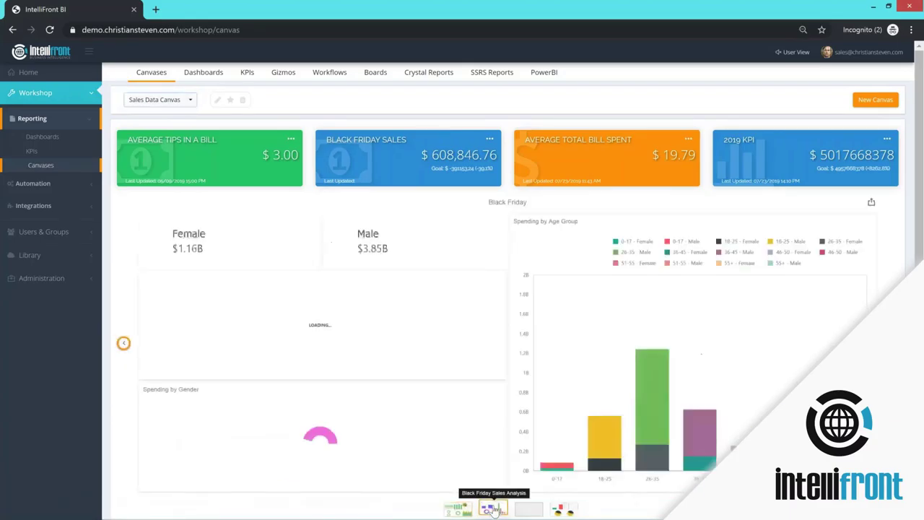
click(561, 508)
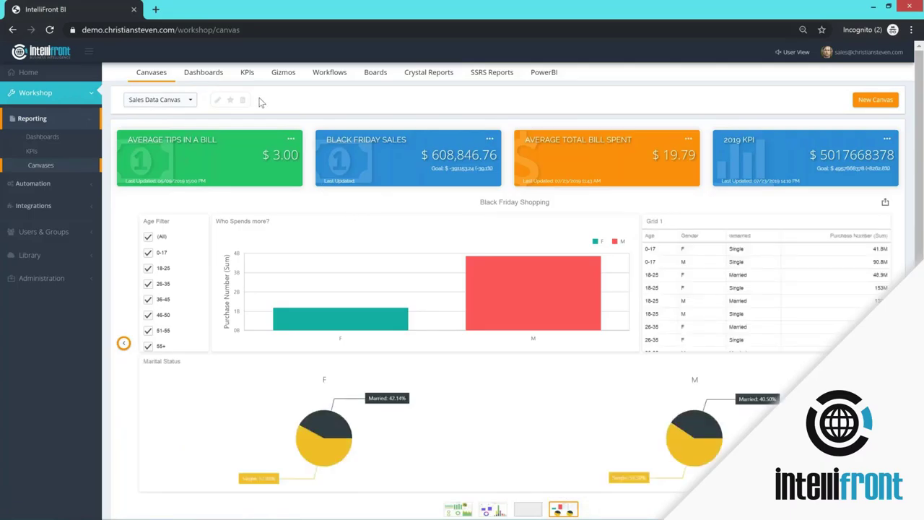
click(230, 99)
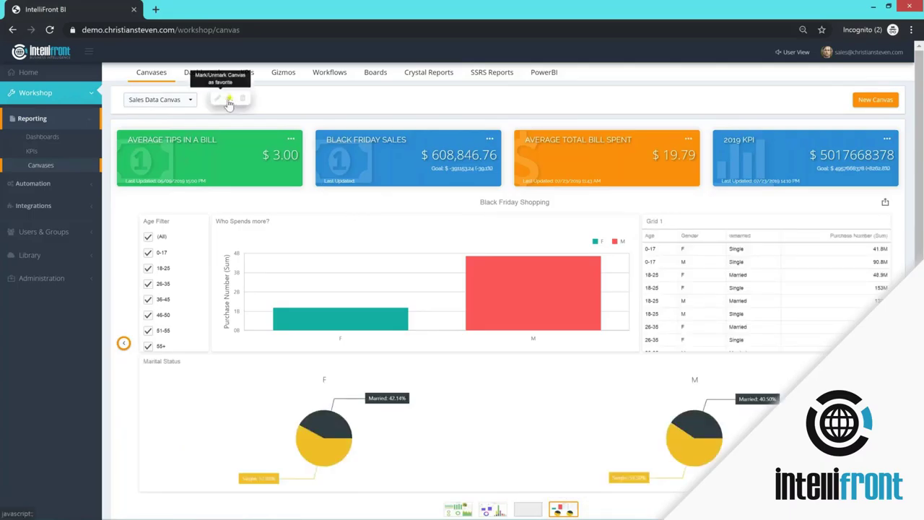